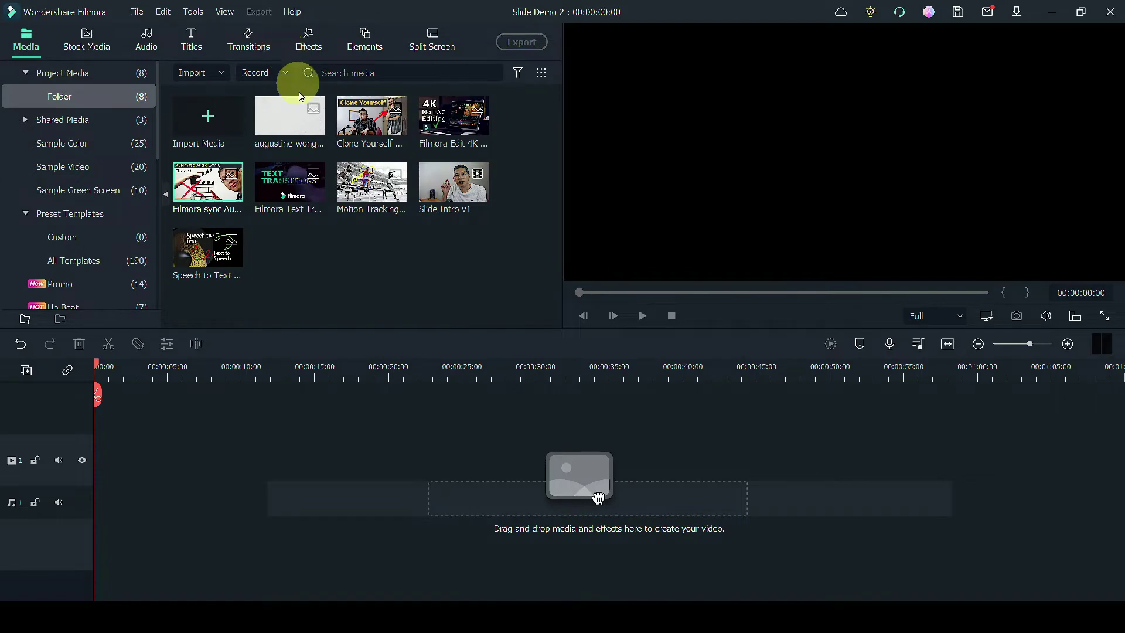
- Place the augustine-wong background on the first video track, lasting about 25 seconds, and the Filmora sync audio image above its start
mouse_move(288, 120)
drag(288, 120, 460, 452)
mouse_move(406, 210)
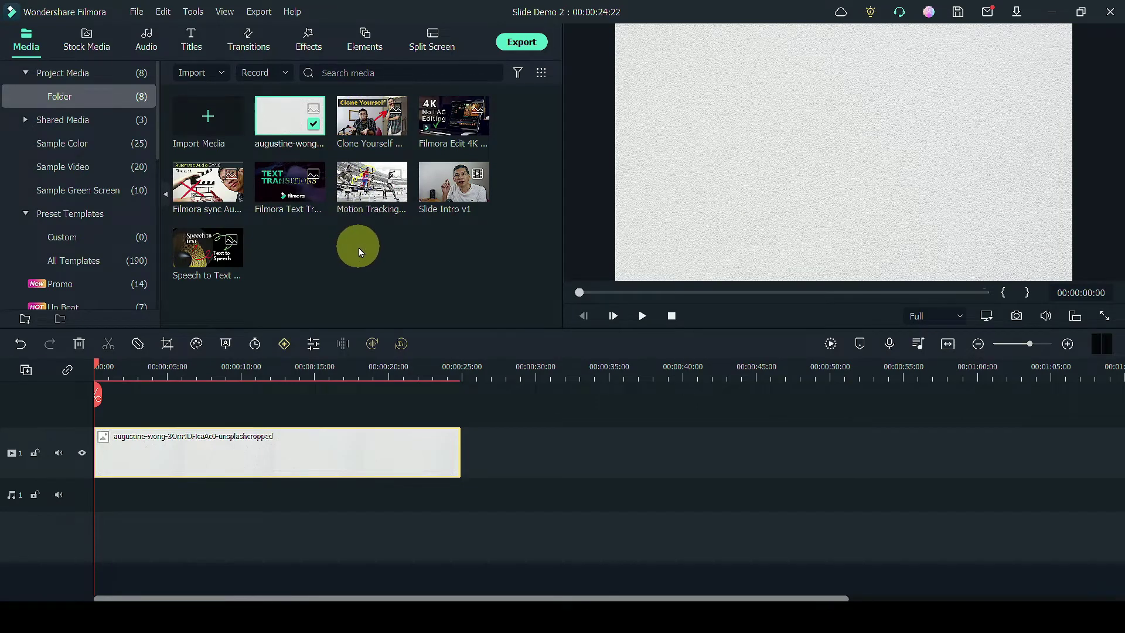
drag(201, 186, 126, 433)
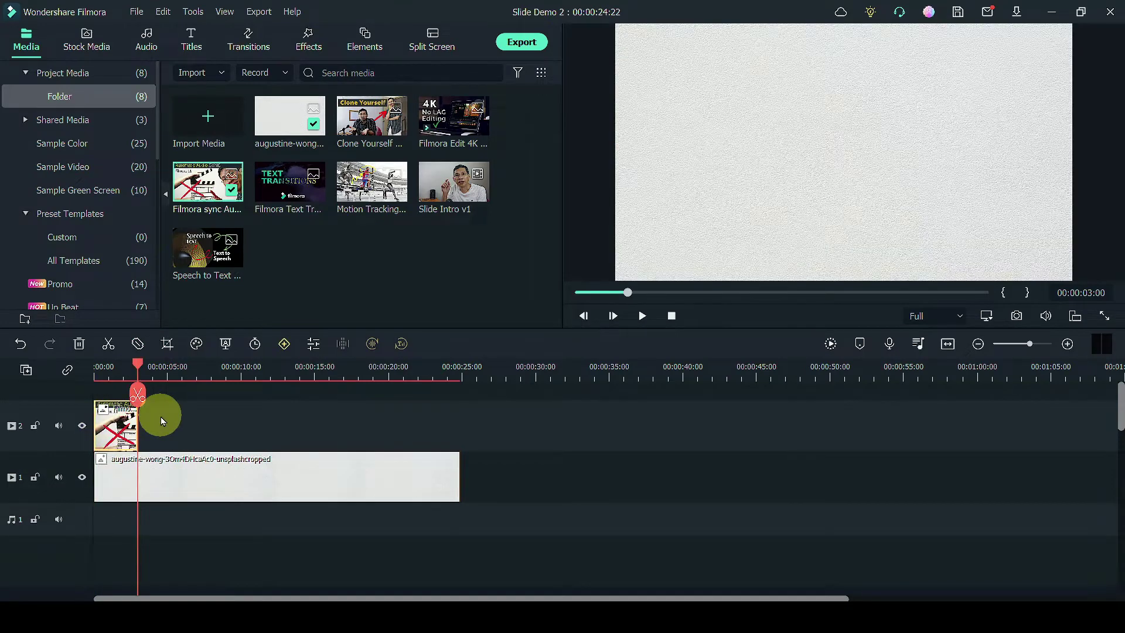
- Add a custom animation keyframe at the start of the audio sync image with its scale set to 55%
click(119, 428)
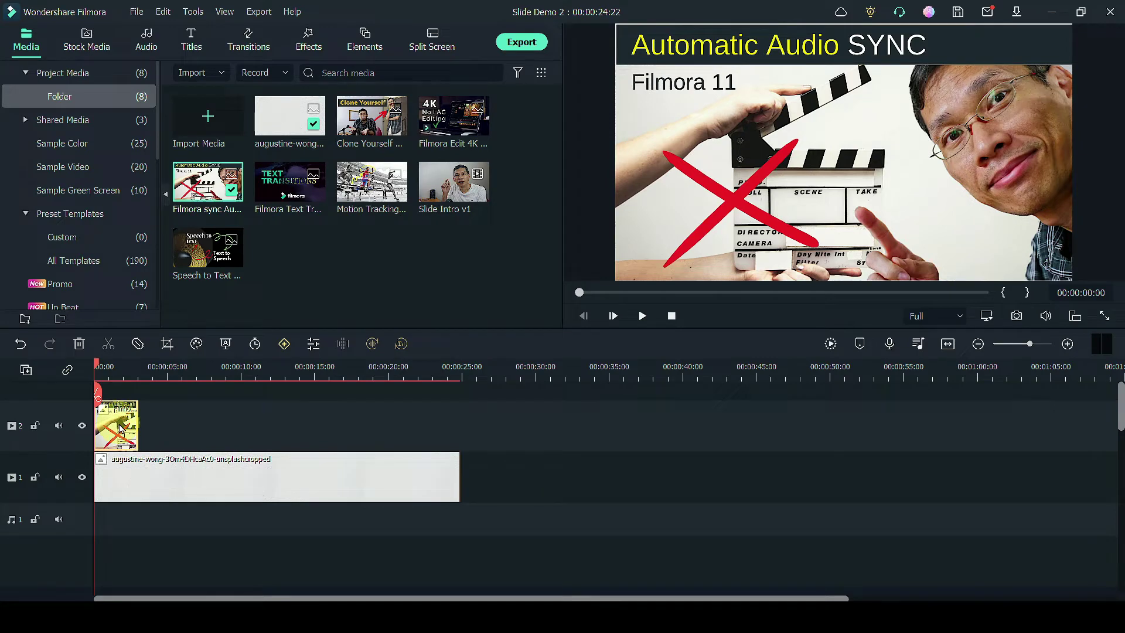
double_click(120, 428)
click(723, 92)
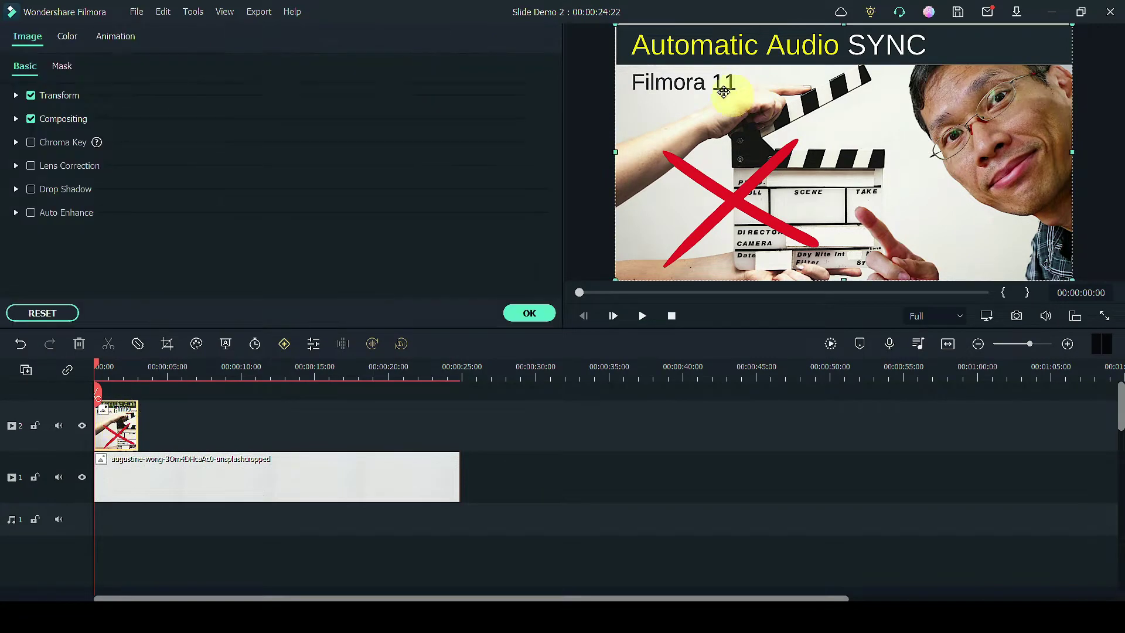
click(115, 38)
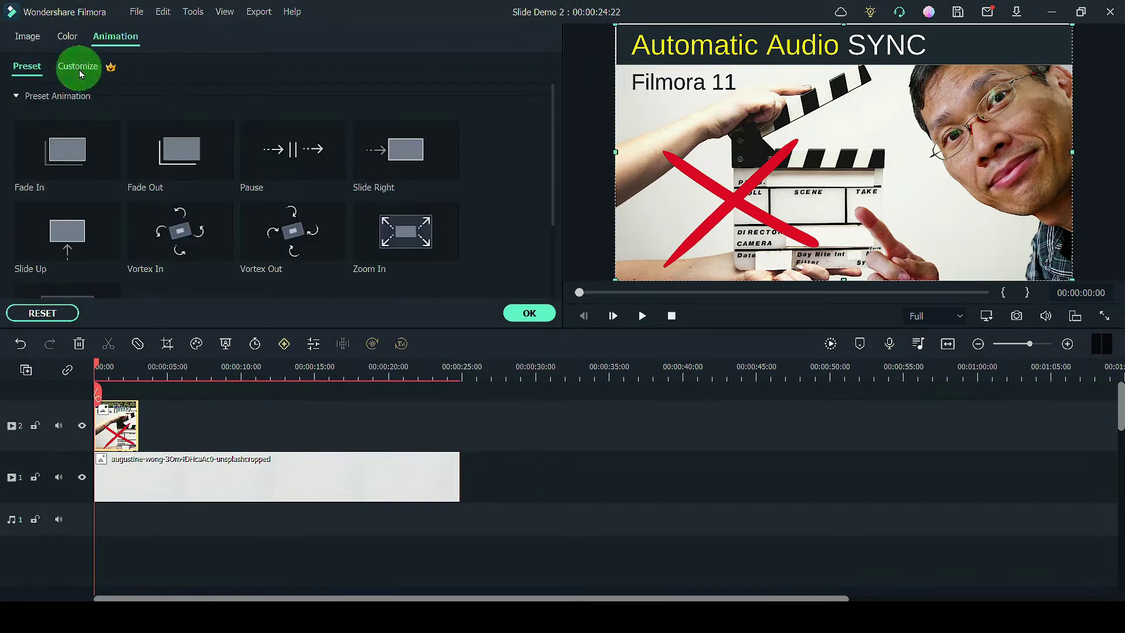
click(78, 66)
click(414, 173)
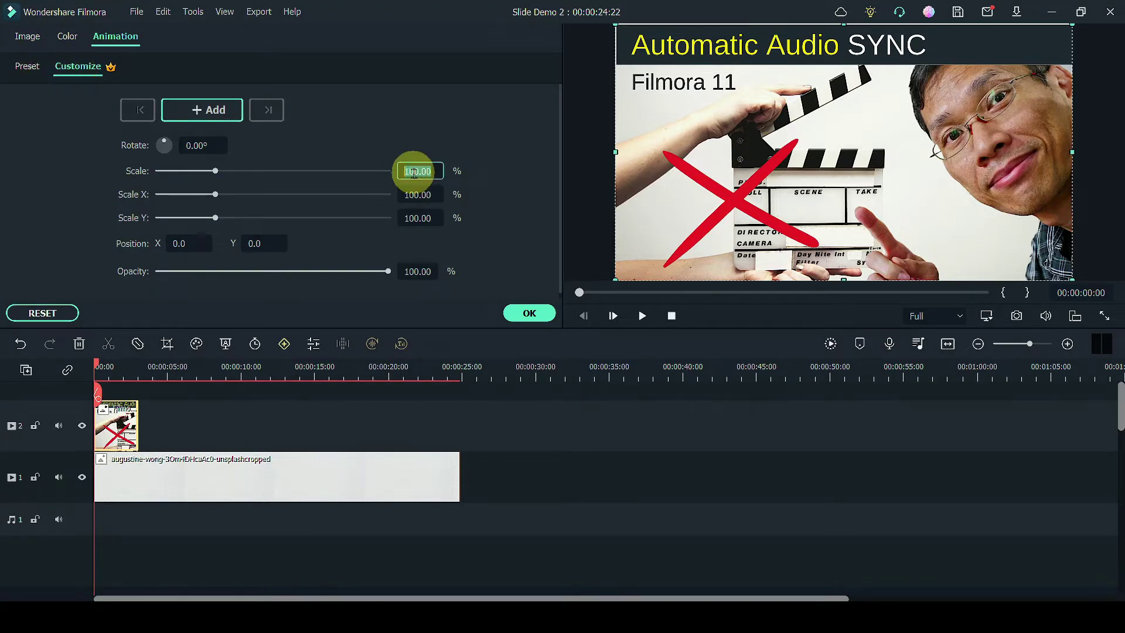
double_click(413, 172)
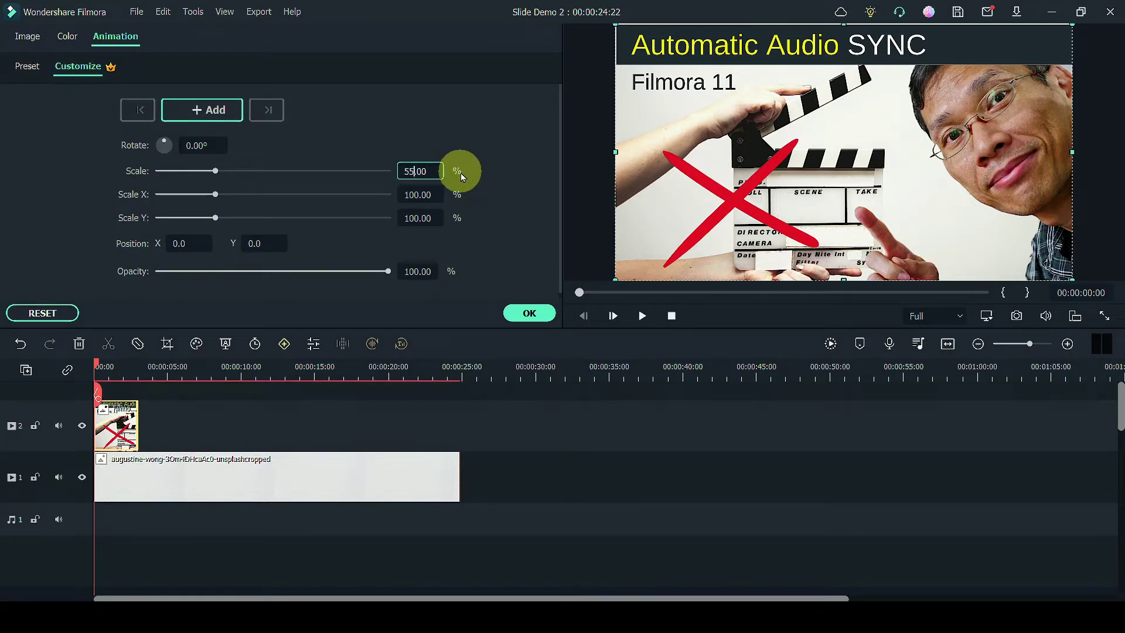
text(55)
key(Return)
- Add a second animation keyframe at the end of the audio sync image with its scale set to 57%
drag(95, 368, 125, 367)
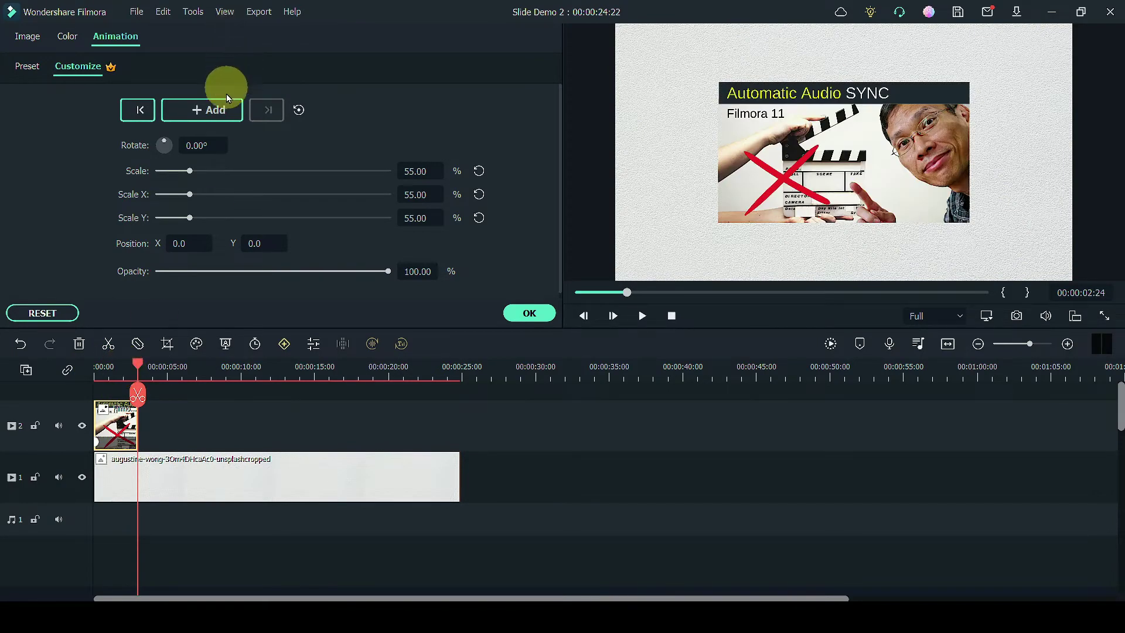
double_click(424, 171)
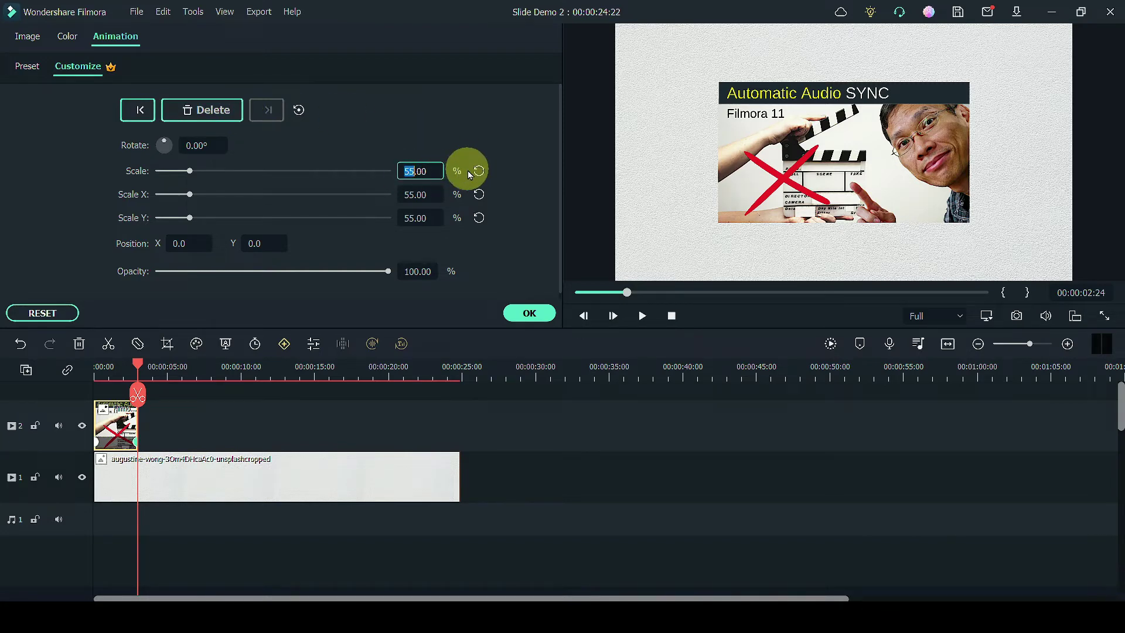
key(Return)
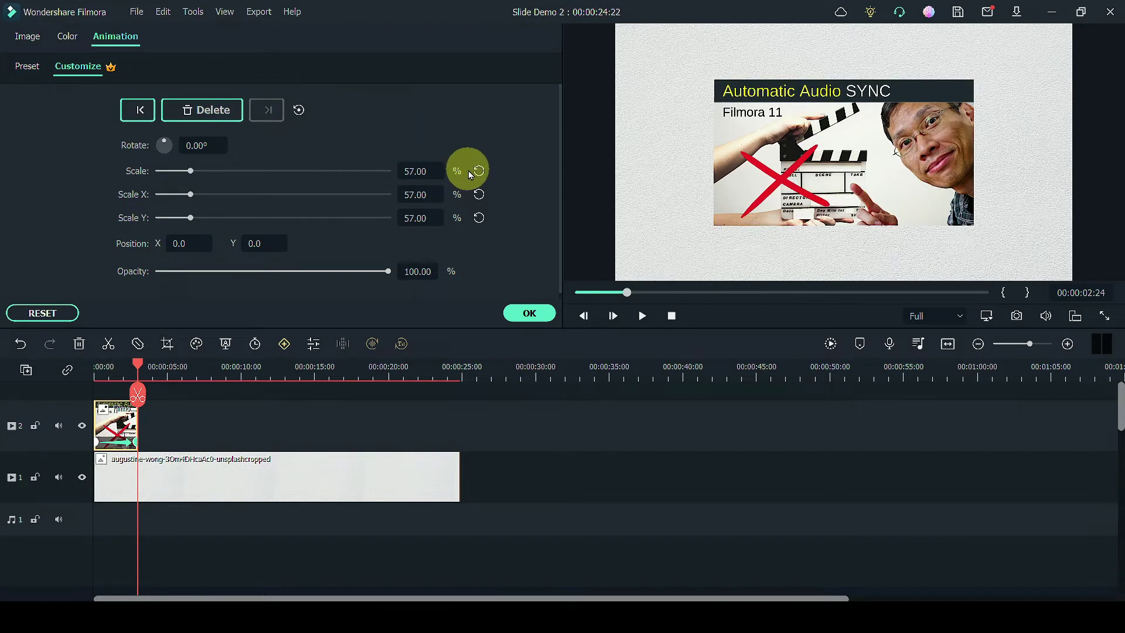
click(532, 321)
- Search the effects for "border" and apply the Border effect to the audio sync image
click(125, 430)
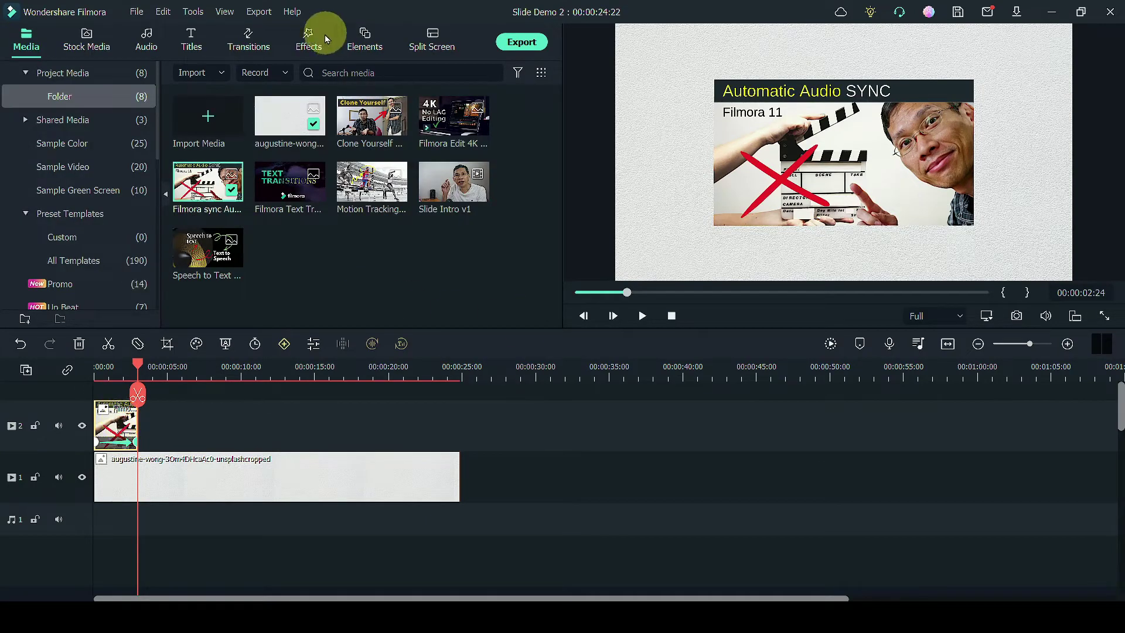
click(309, 36)
click(256, 83)
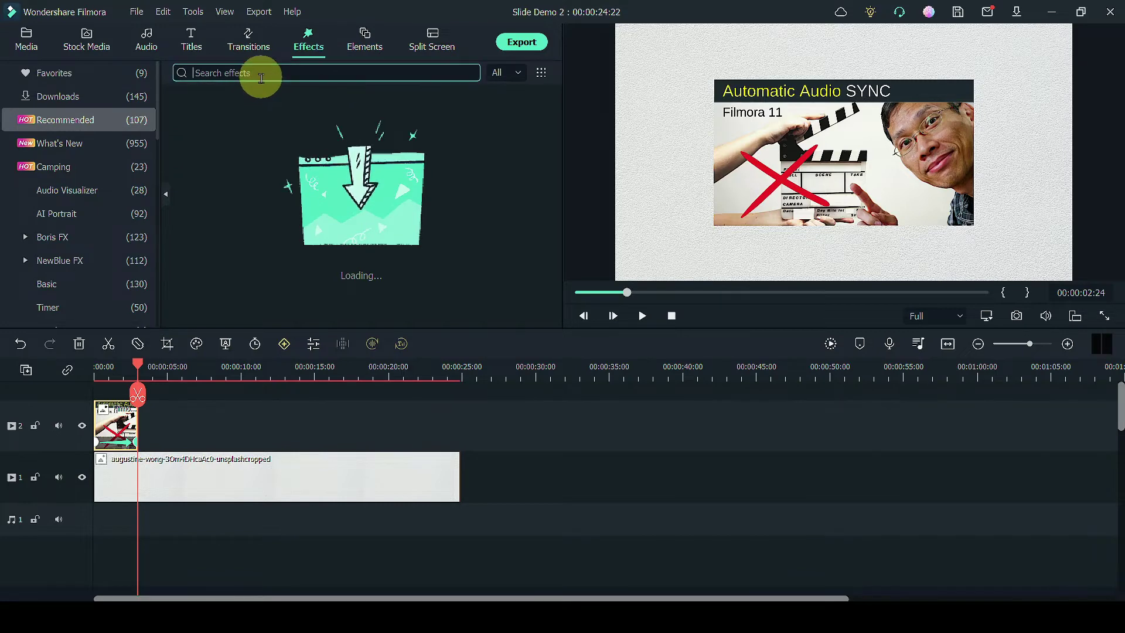
text(border)
mouse_move(204, 126)
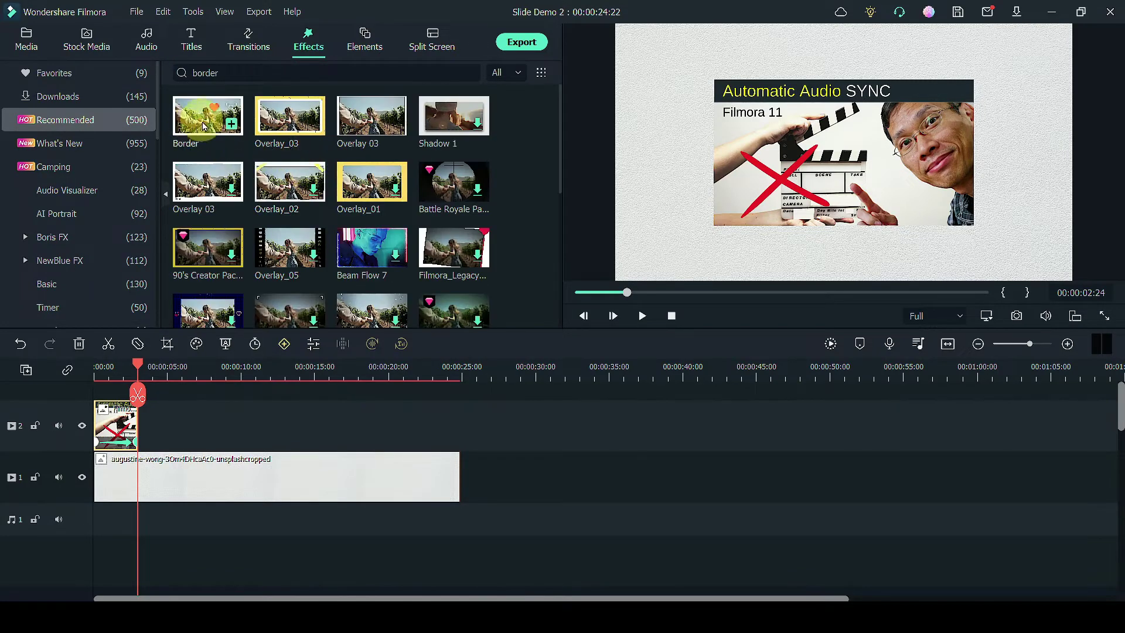
drag(213, 121, 116, 425)
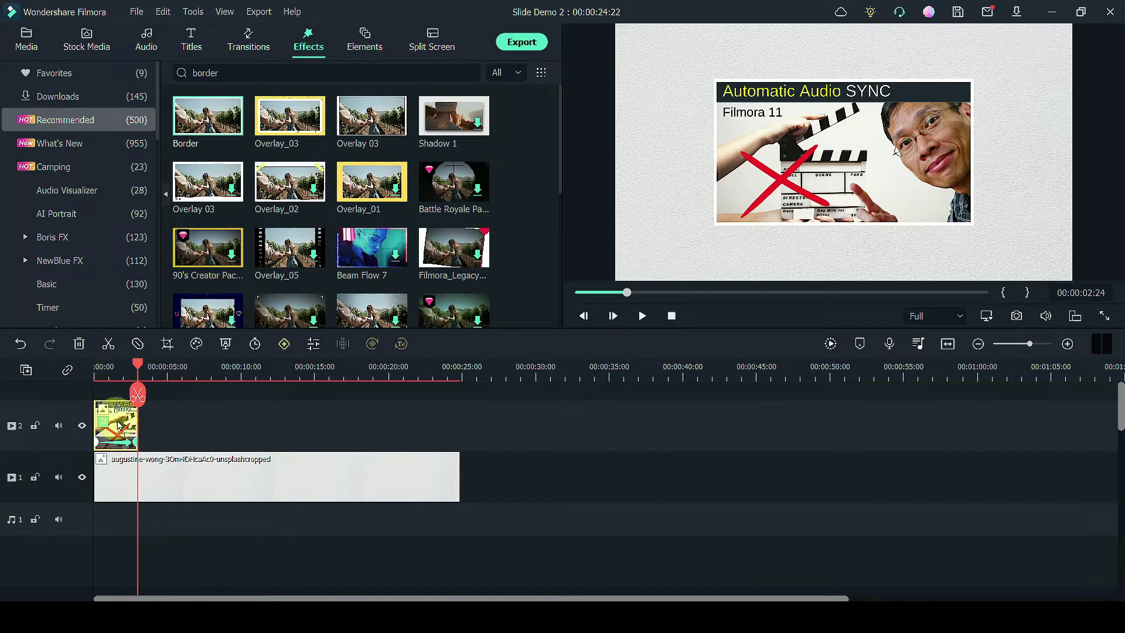
- Enable a drop shadow on the audio sync image with distance 8, blur 26 and opacity 70
double_click(119, 426)
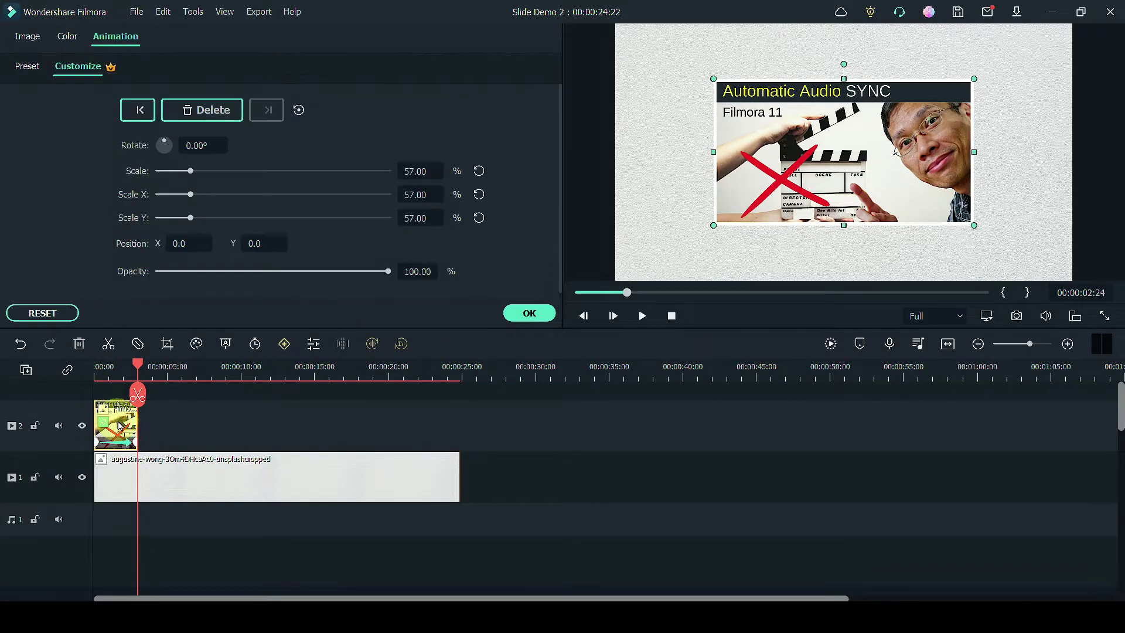
click(26, 37)
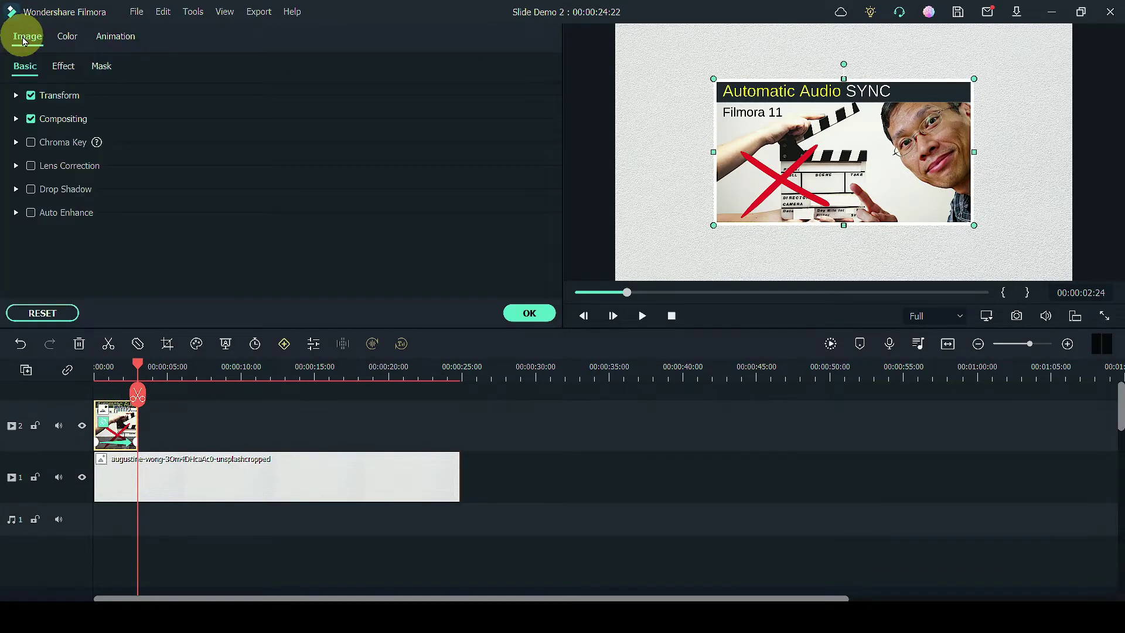
click(31, 189)
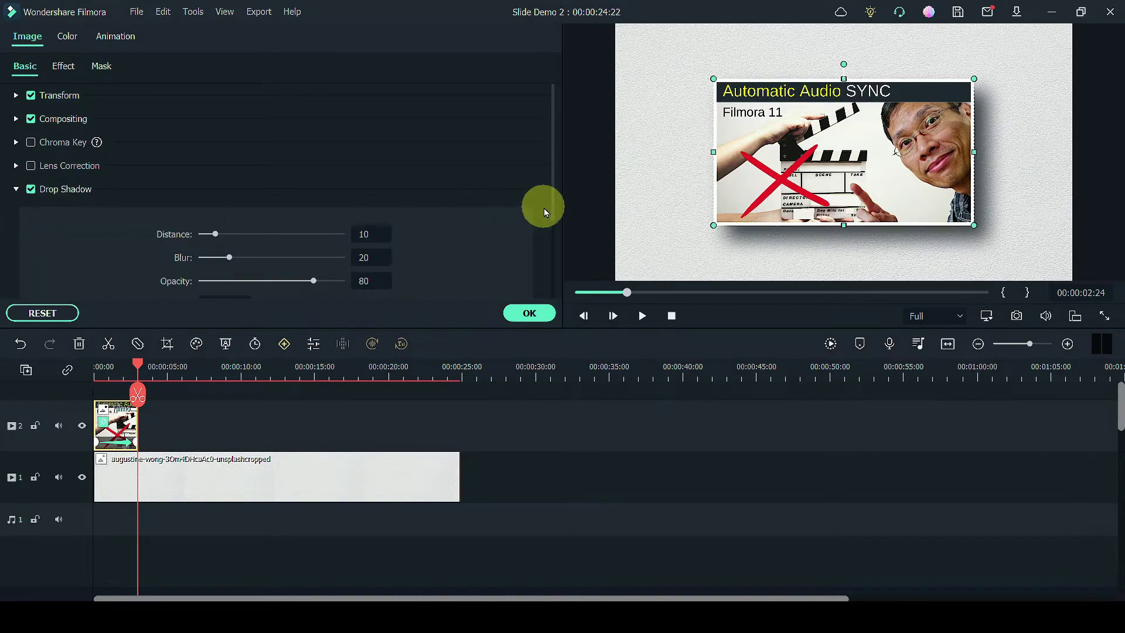
drag(552, 210, 550, 276)
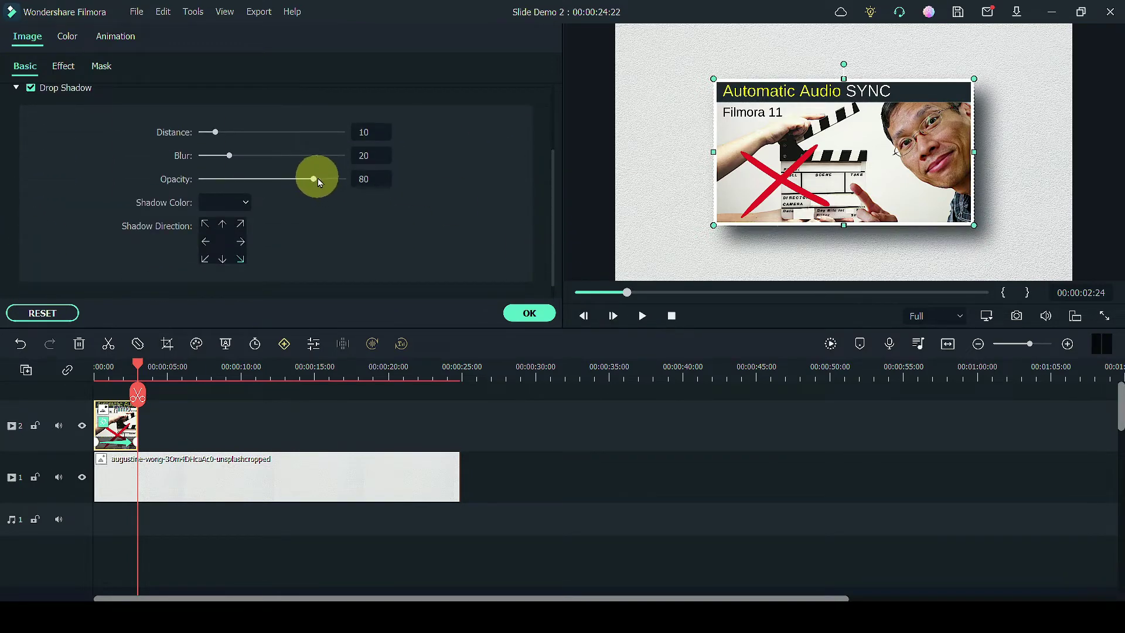
drag(318, 178, 304, 181)
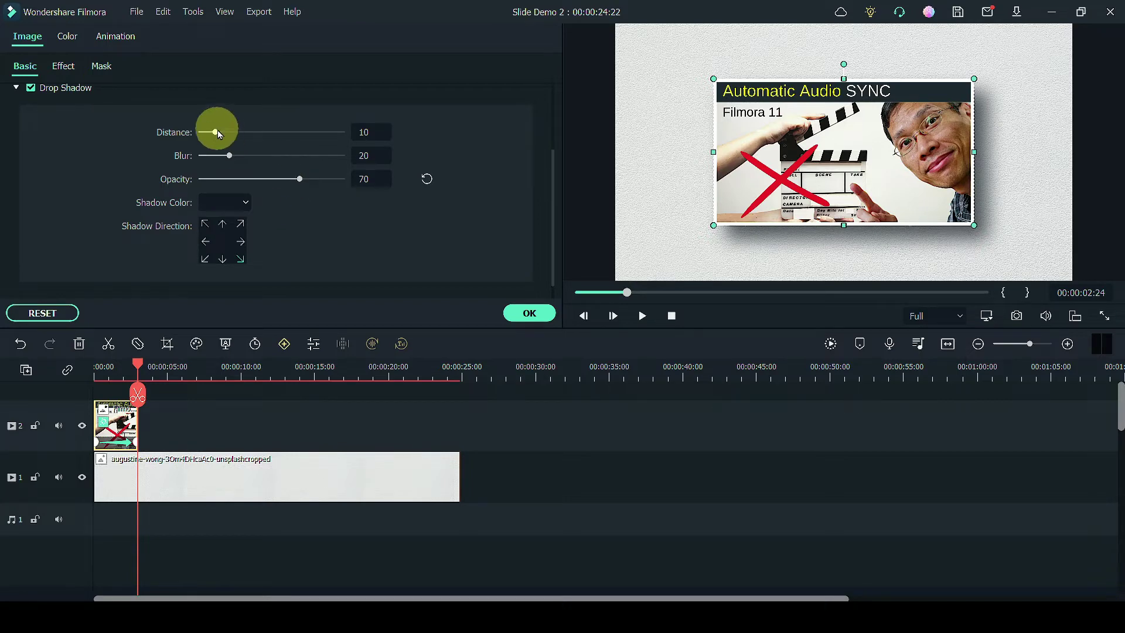
drag(217, 131, 213, 132)
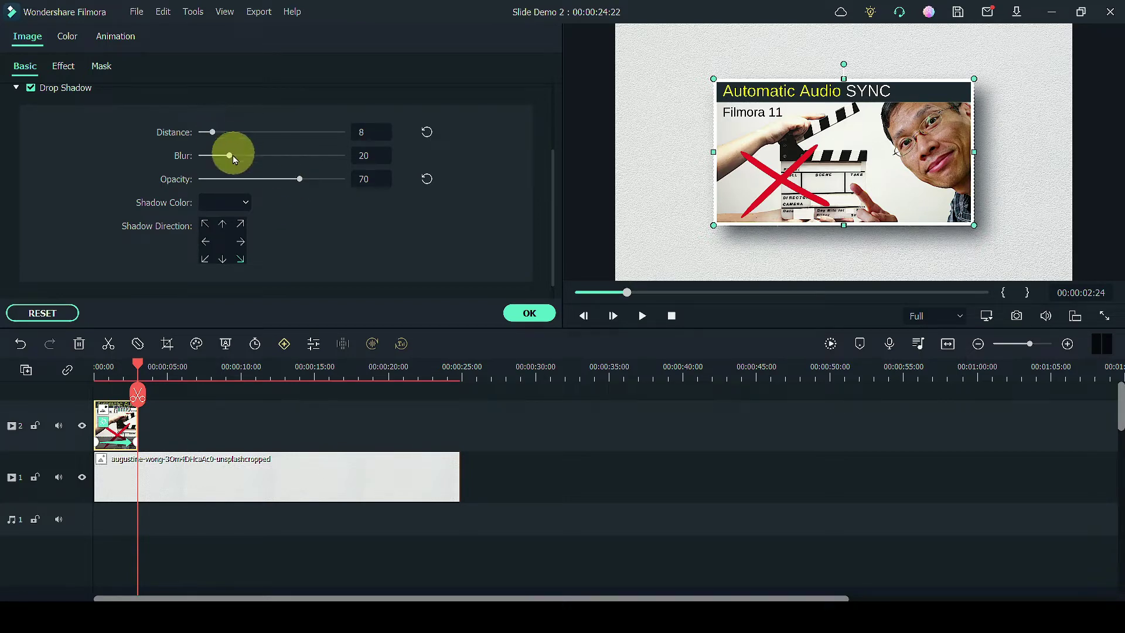
click(358, 155)
drag(363, 155, 370, 156)
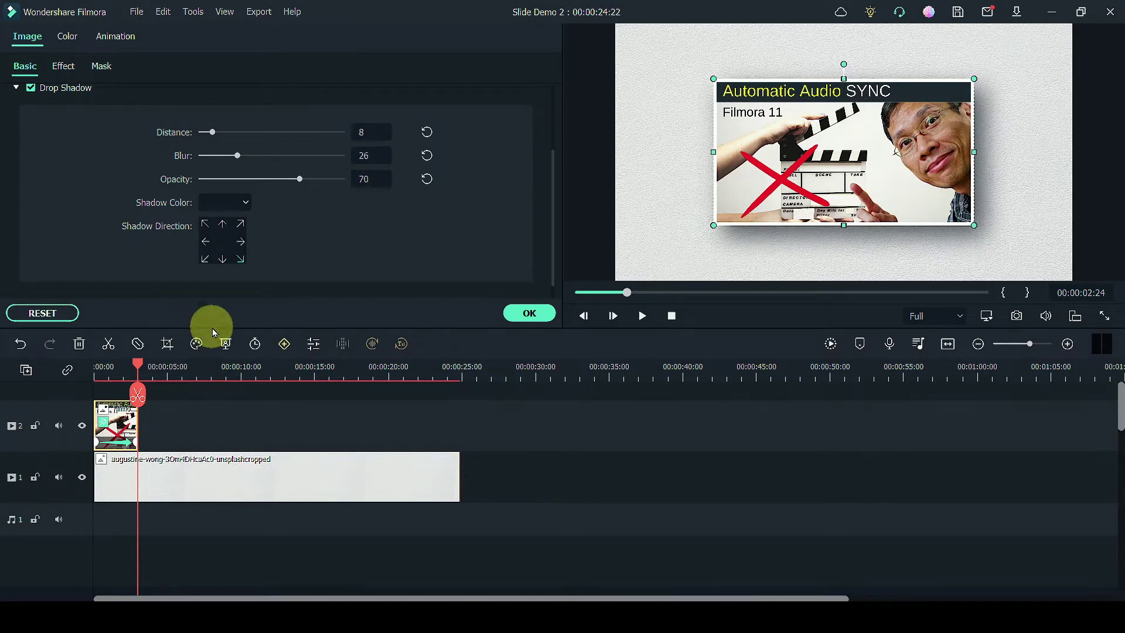
click(528, 314)
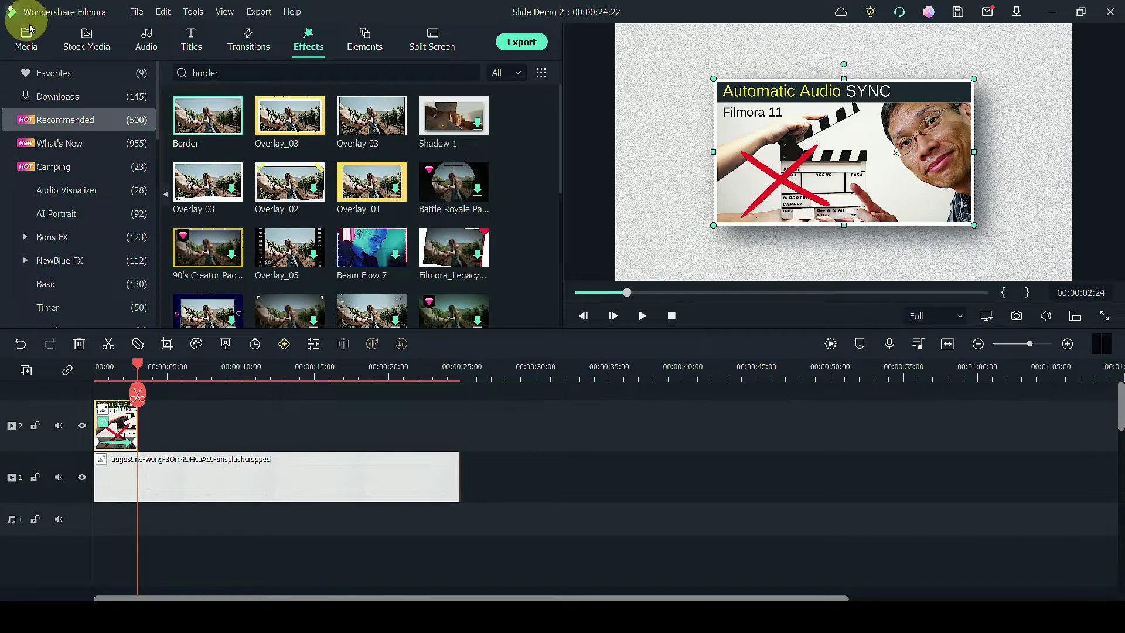
- Add the Text Transitions, Motion Tracking, Edit 4K, Clone Yourself and Speech to Text images in that order after the first image on track 2
click(28, 45)
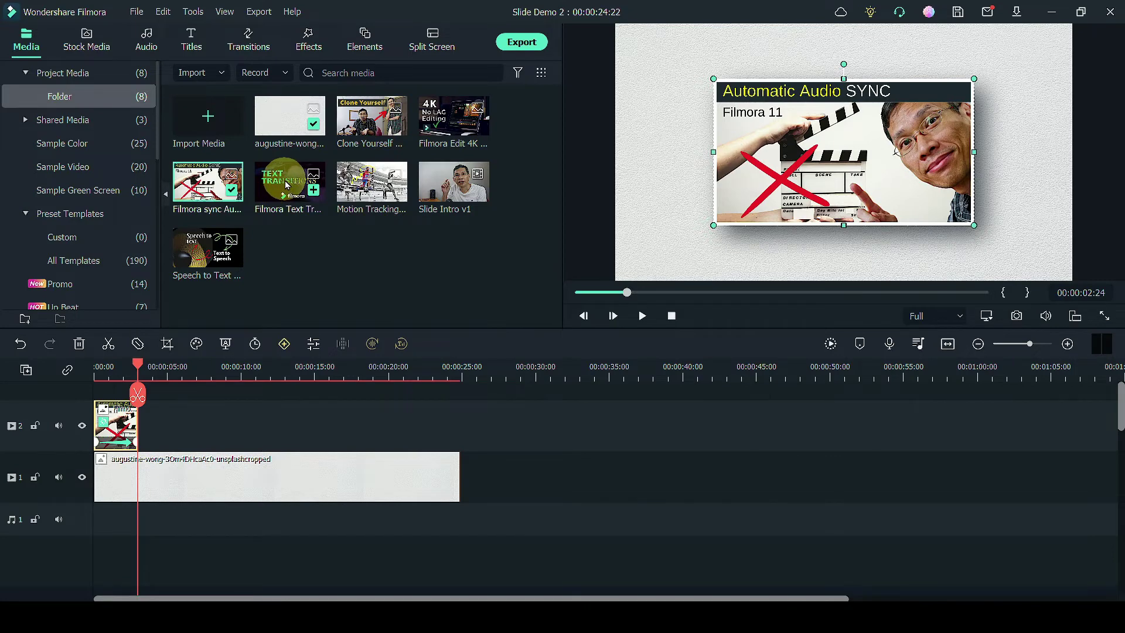
drag(288, 185, 164, 427)
drag(372, 178, 195, 425)
drag(454, 117, 234, 428)
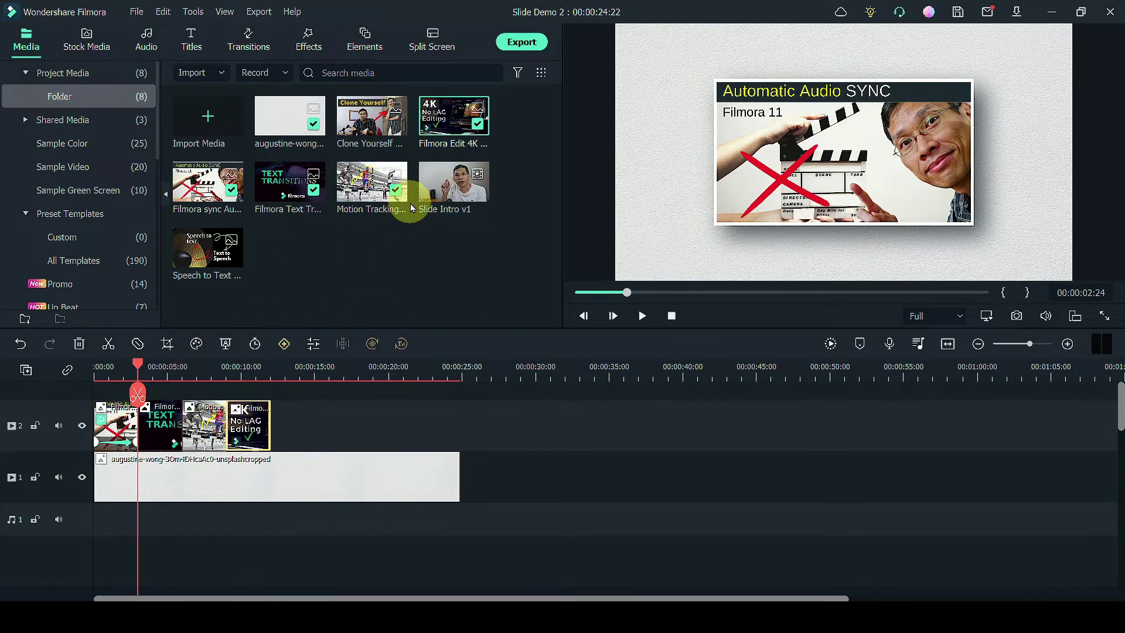
click(342, 344)
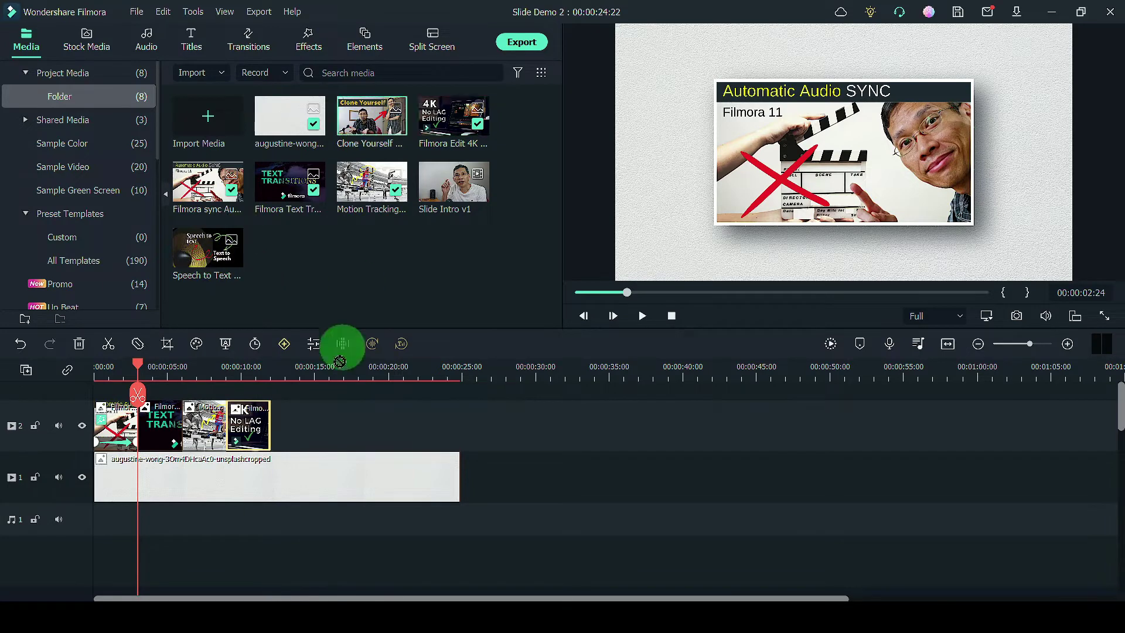
mouse_move(339, 361)
mouse_down()
mouse_move(281, 447)
mouse_move(282, 437)
mouse_up()
mouse_move(202, 258)
mouse_down()
mouse_move(296, 331)
mouse_move(325, 424)
mouse_up()
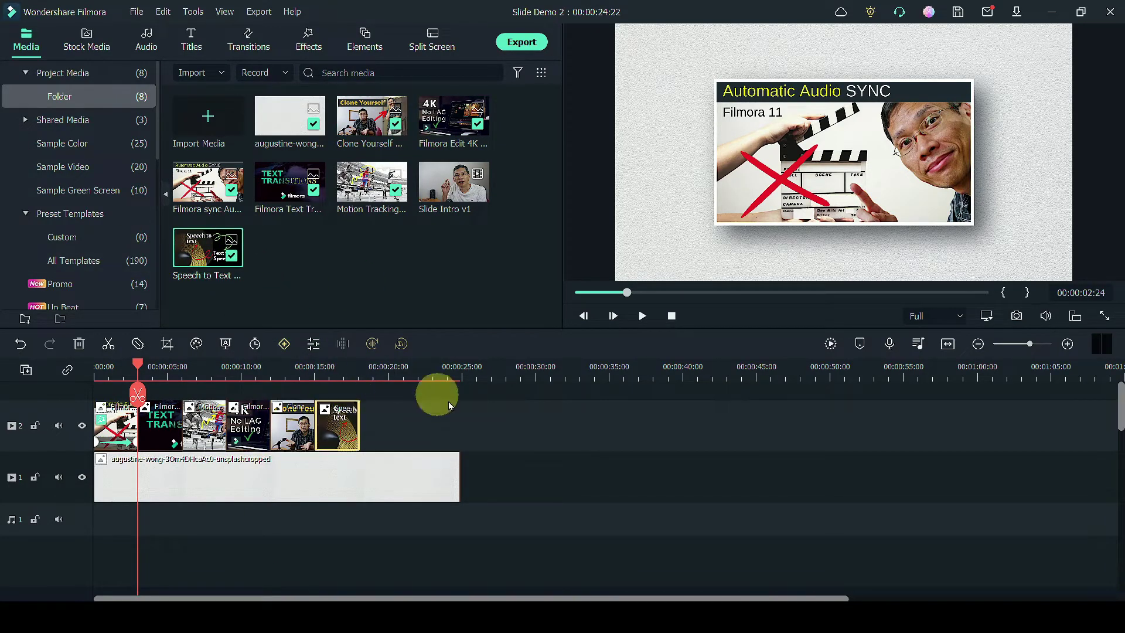
- Copy the effects of the audio sync image and paste them onto the five other images on track 2
click(119, 420)
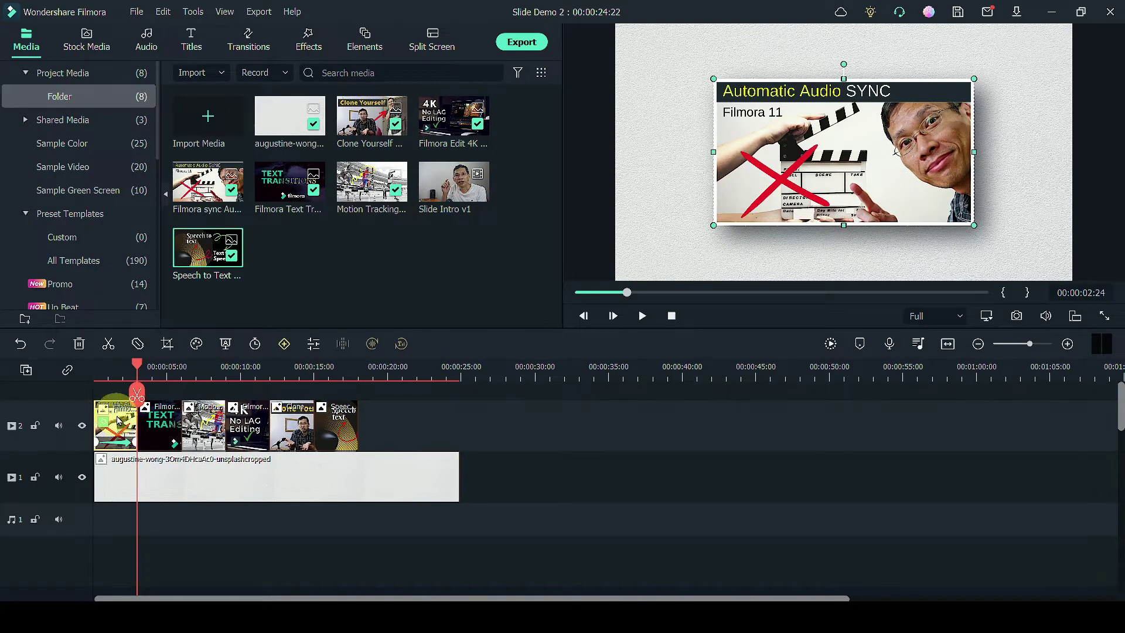
right_click(118, 421)
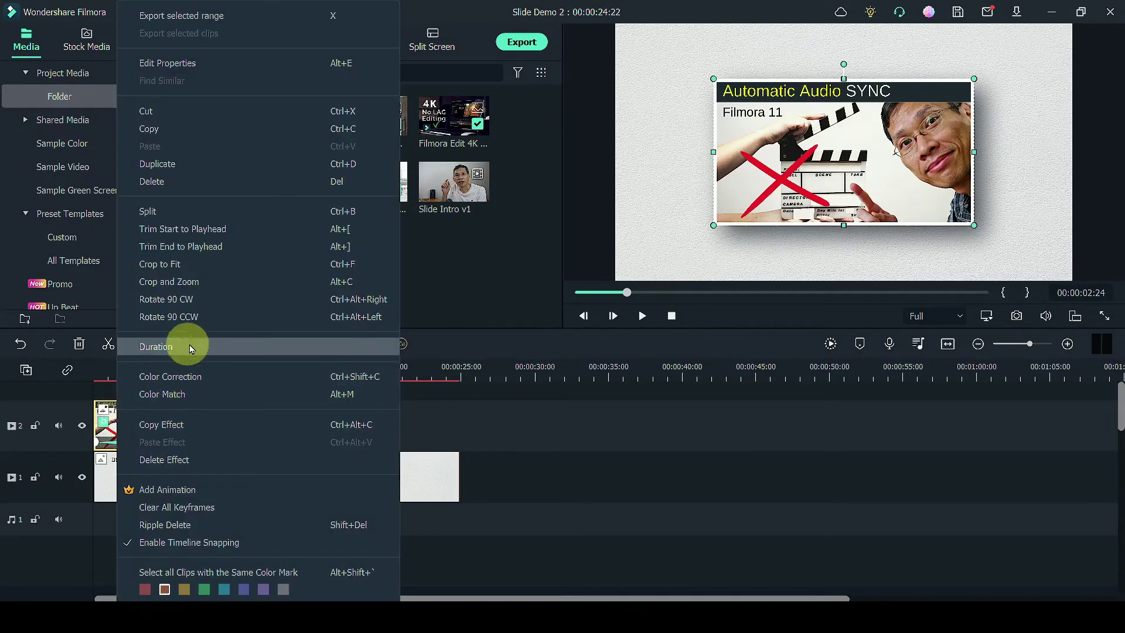
click(199, 424)
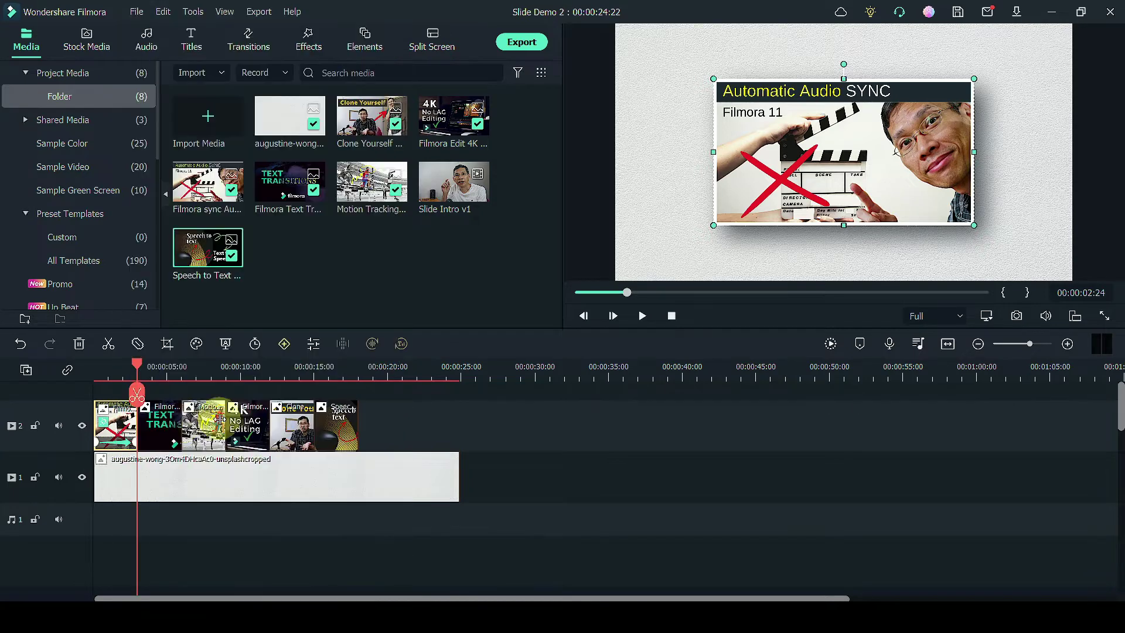
click(419, 431)
drag(420, 431, 169, 424)
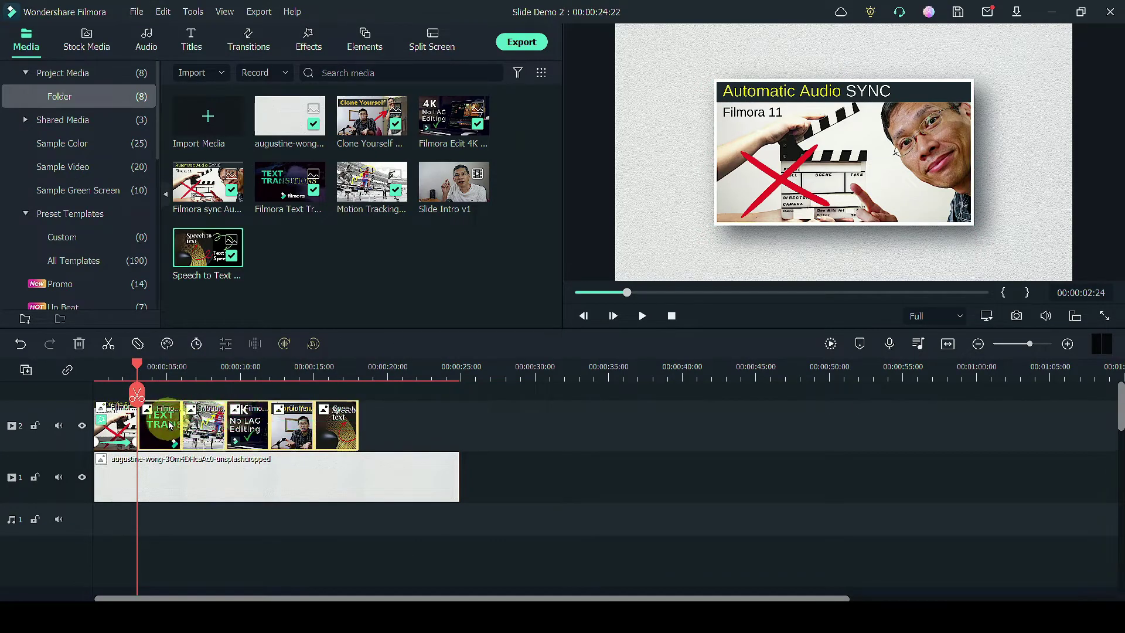
right_click(168, 423)
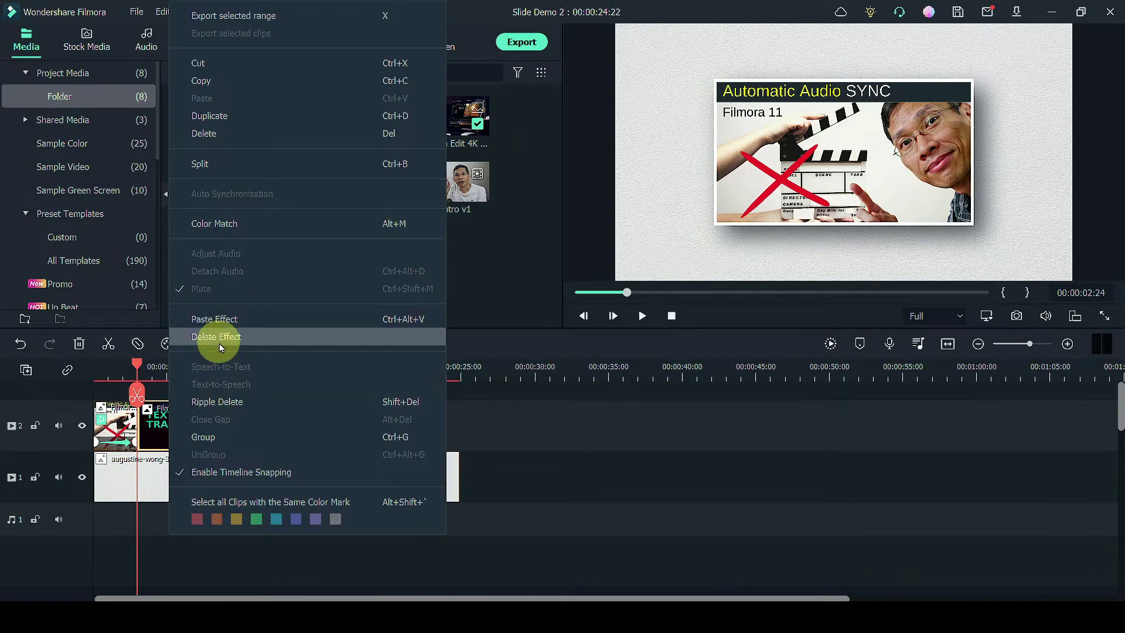
click(215, 319)
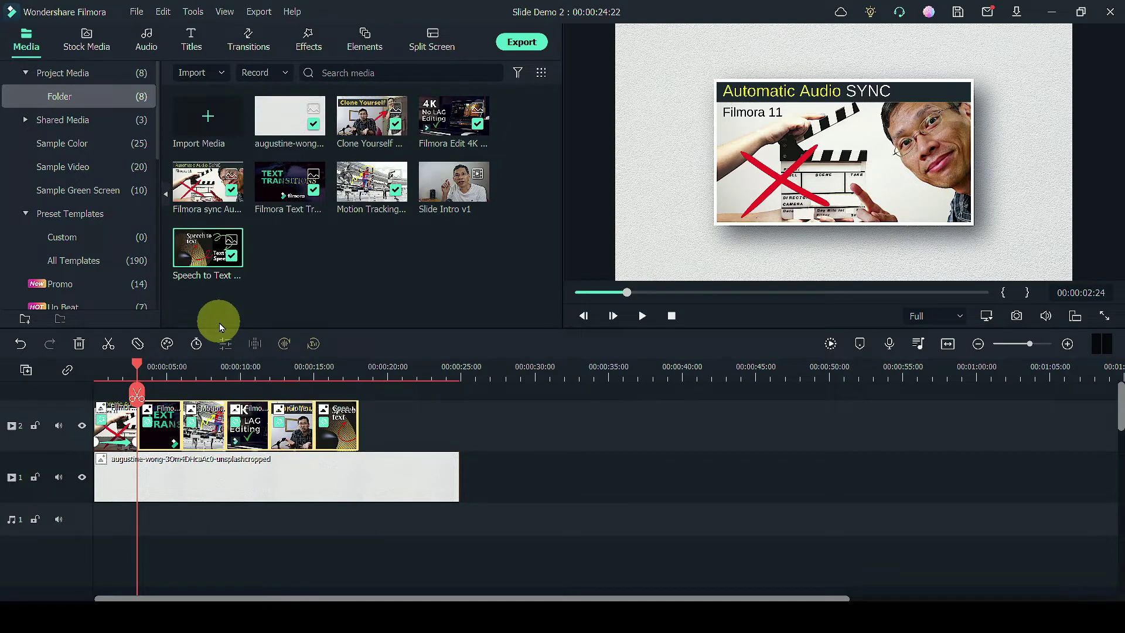
- Add an animation keyframe at the start of the Text Transitions image with its scale set to 55%
click(158, 375)
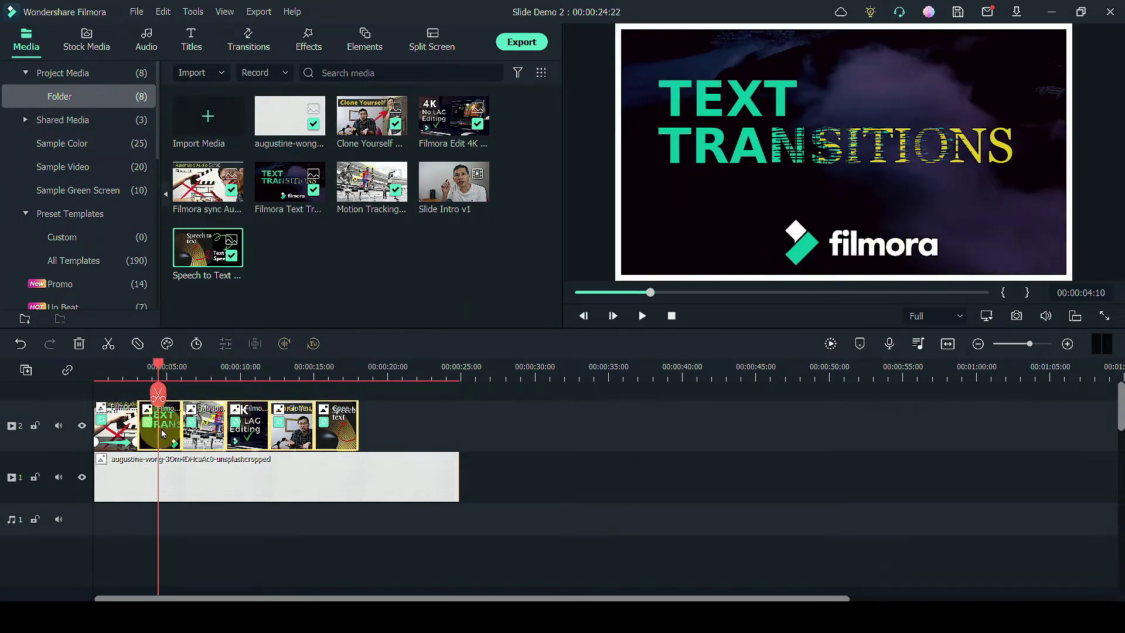
double_click(157, 437)
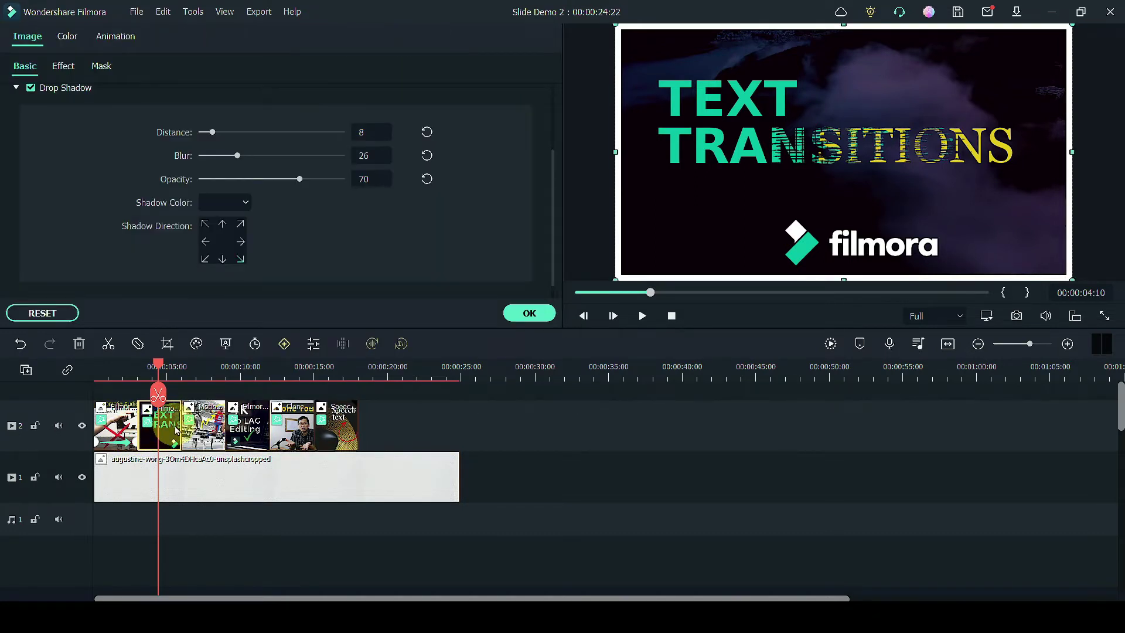
click(116, 37)
click(197, 118)
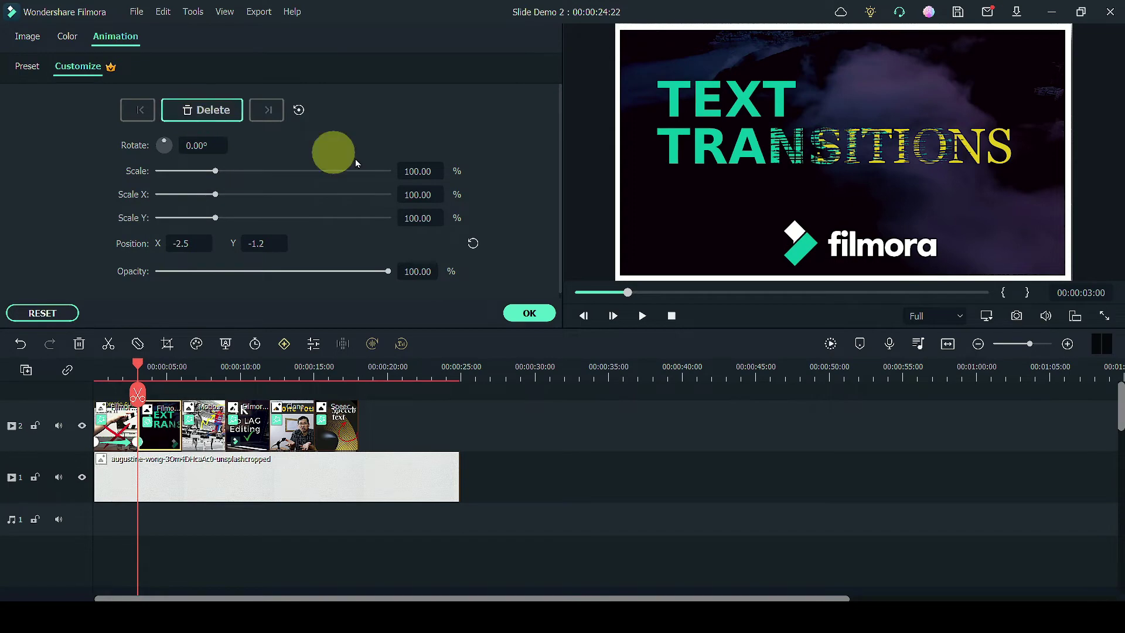
click(419, 172)
click(529, 312)
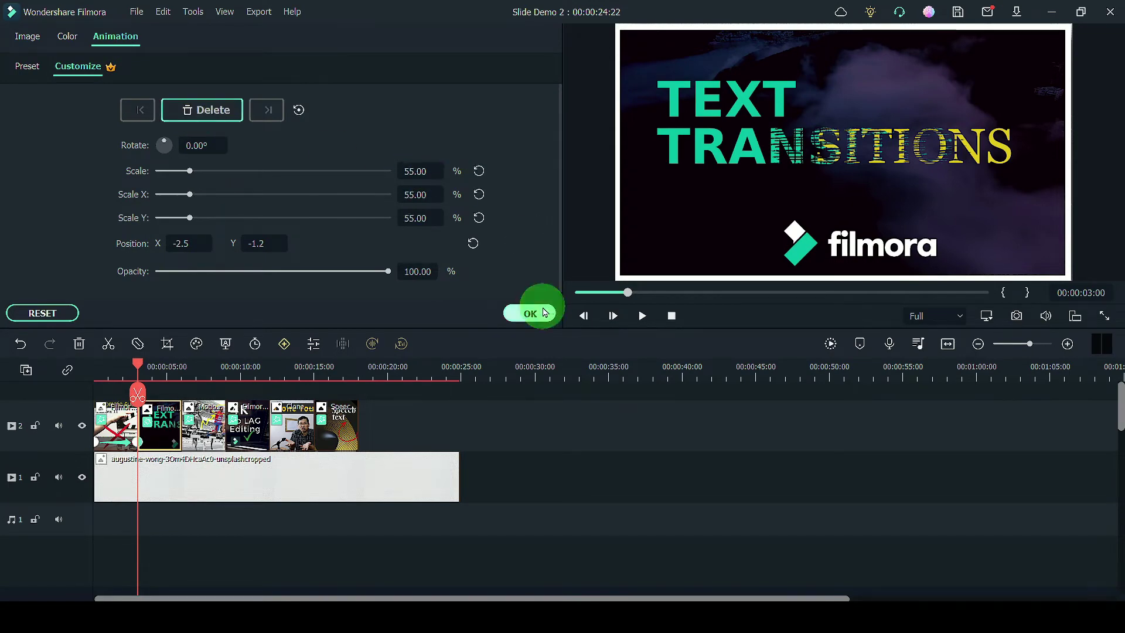
double_click(162, 429)
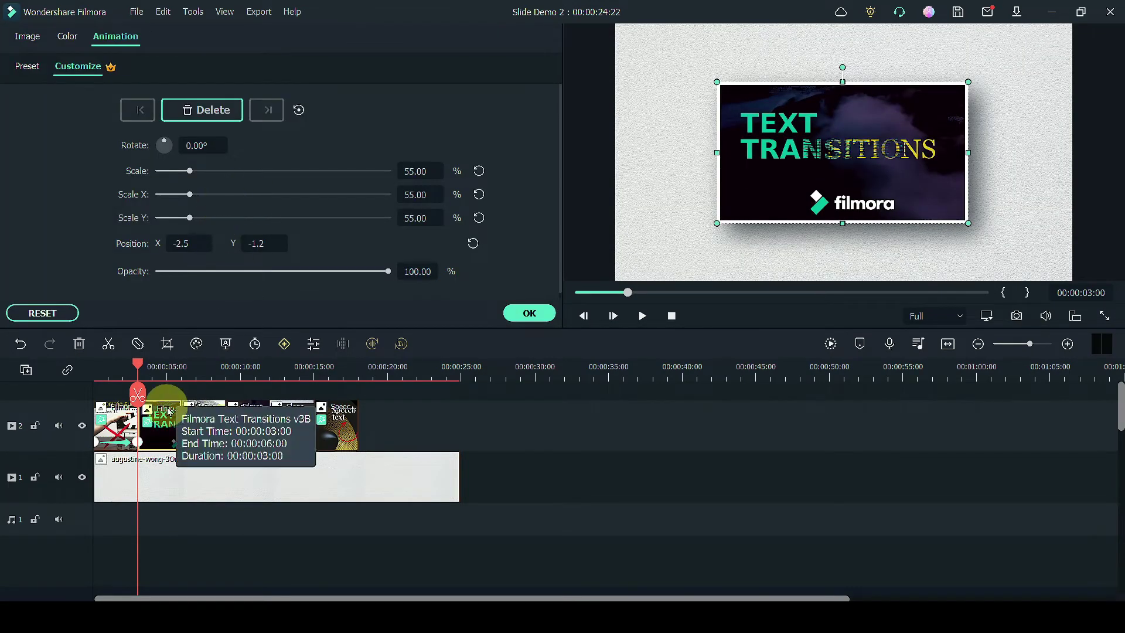
- Add a keyframe with a slightly larger scale at the end of the Text Transitions image and play the slideshow
drag(139, 384, 181, 396)
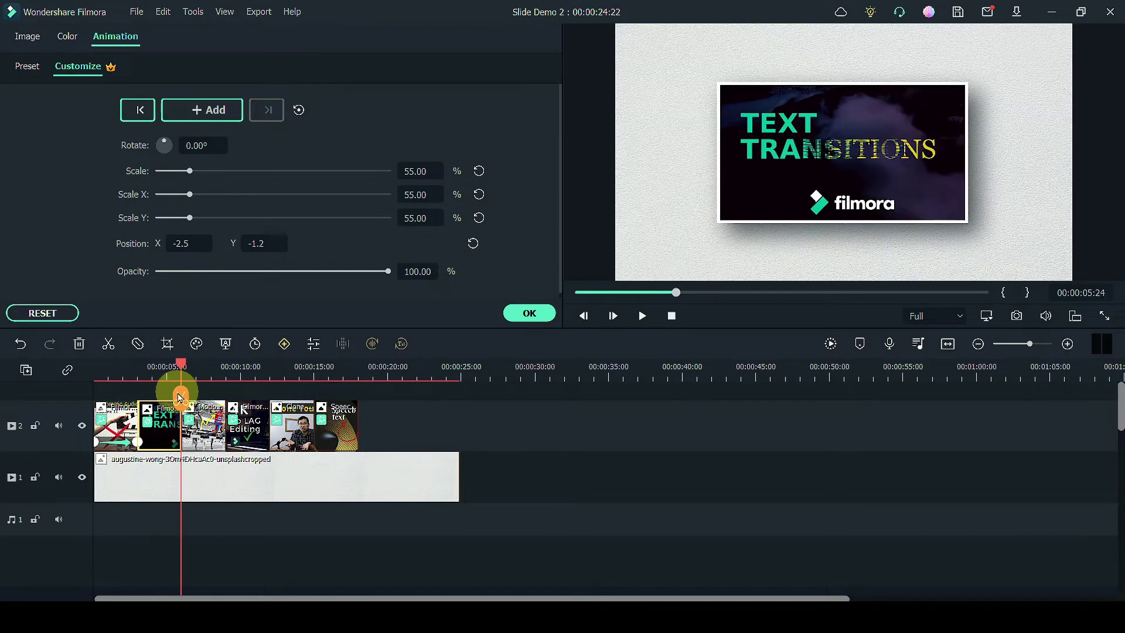
click(199, 110)
click(419, 170)
drag(419, 170, 438, 173)
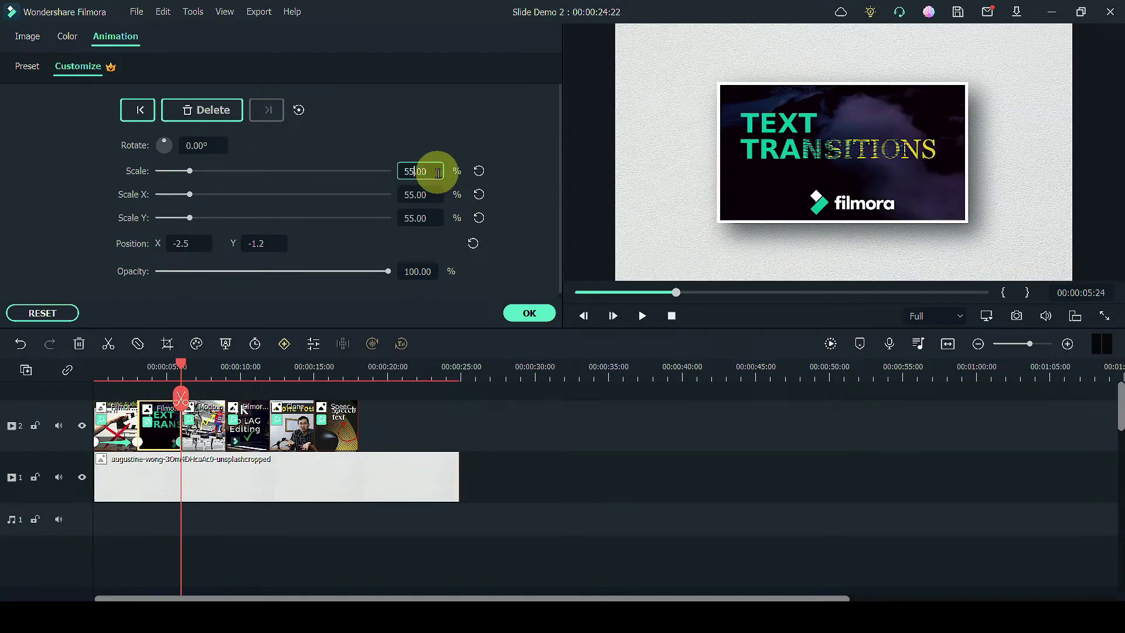
key(Return)
click(101, 375)
key(space)
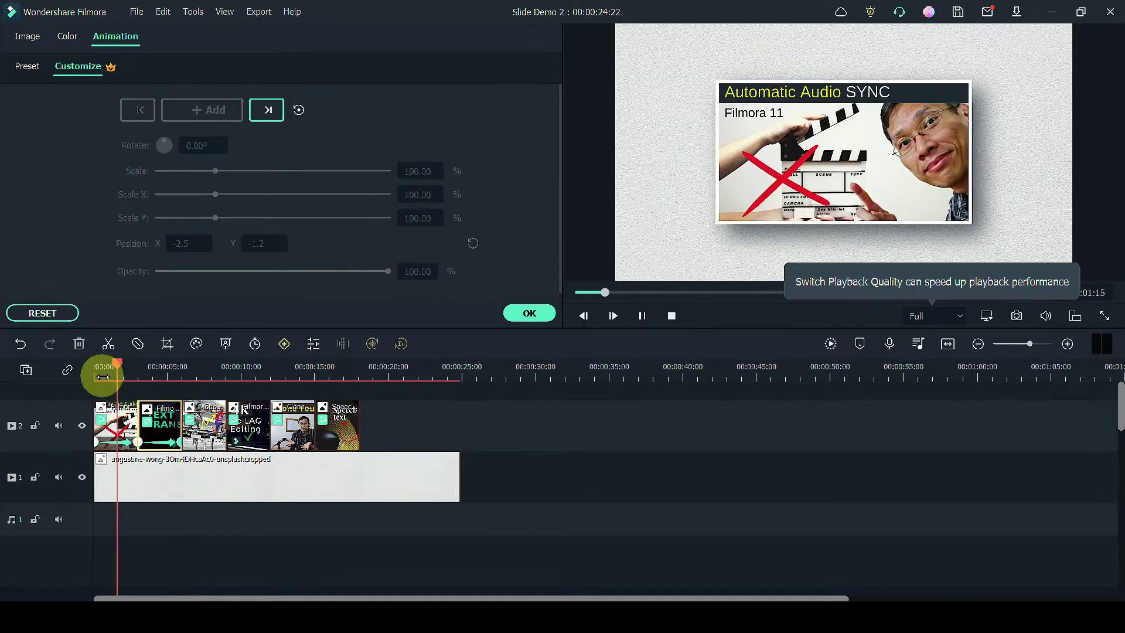
- Animate the Motion Tracking image with a scale keyframe of 55% at its start and 57% at its end
click(203, 424)
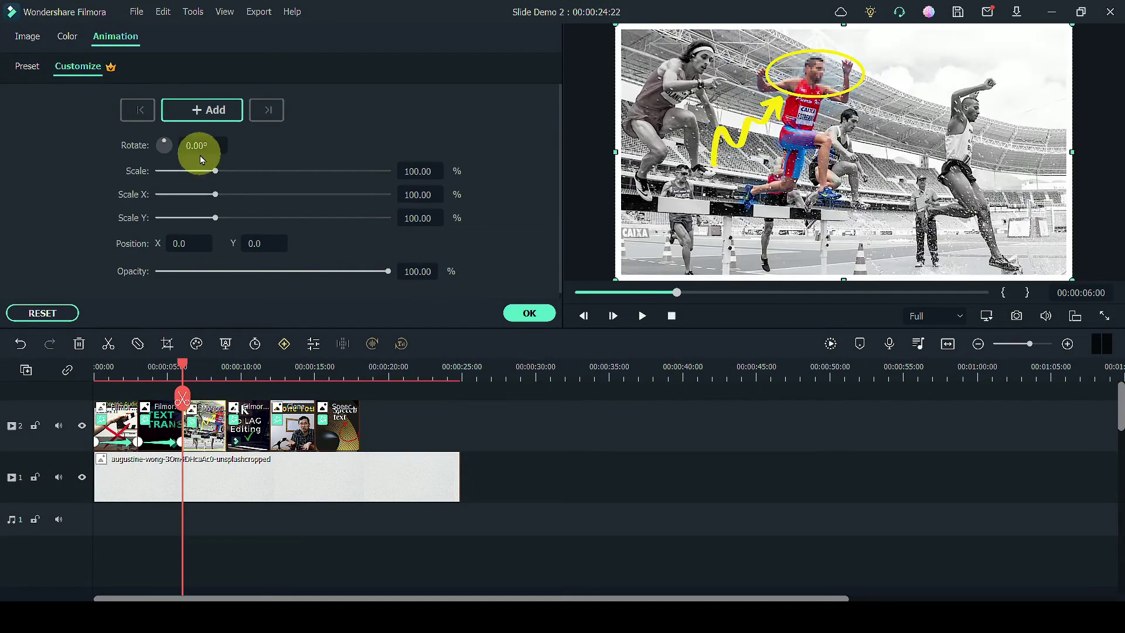
double_click(420, 172)
text(55)
key(Return)
drag(190, 371, 217, 368)
double_click(416, 171)
text(57)
key(Return)
- Animate the Edit 4K image with a scale keyframe of 55% at its start and 57% at its end
click(252, 425)
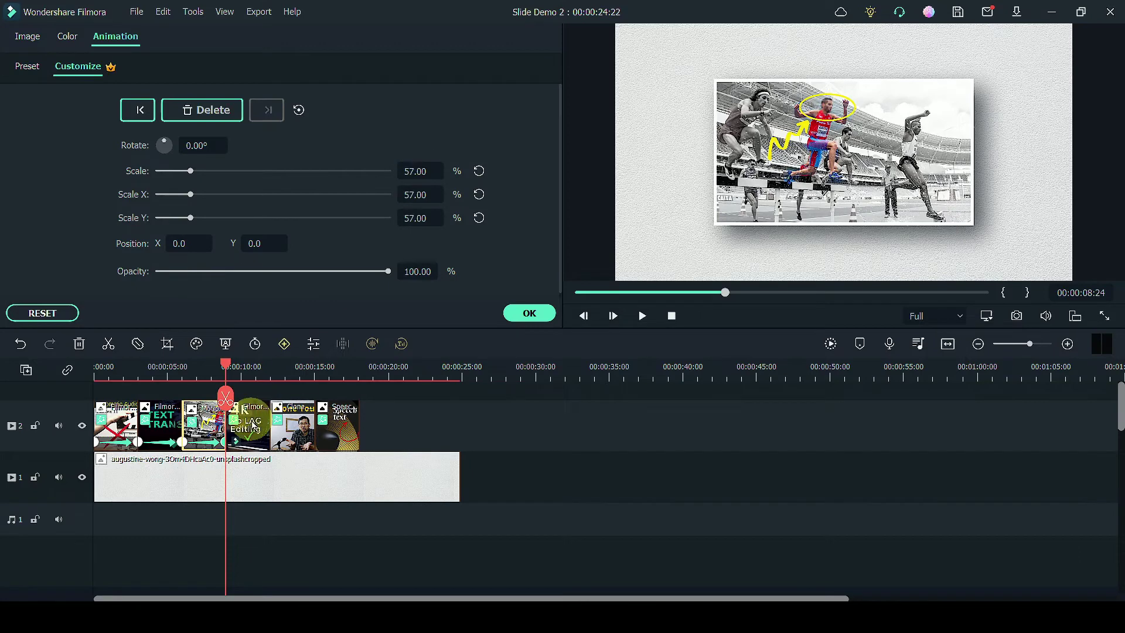
double_click(420, 171)
text(55)
key(Return)
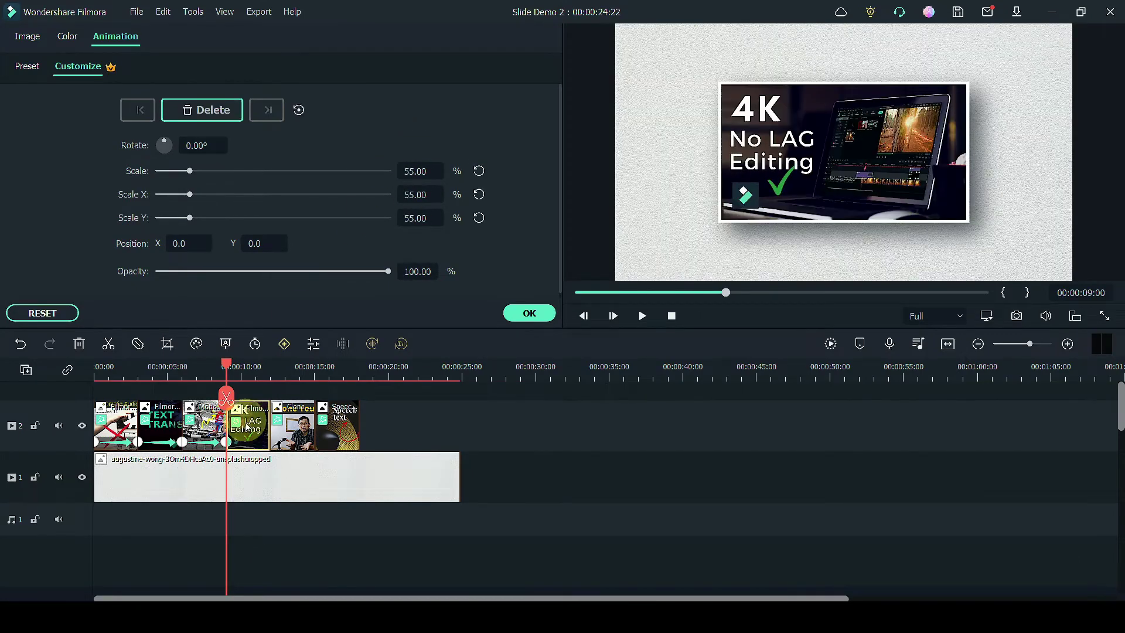
drag(225, 365, 269, 364)
double_click(412, 170)
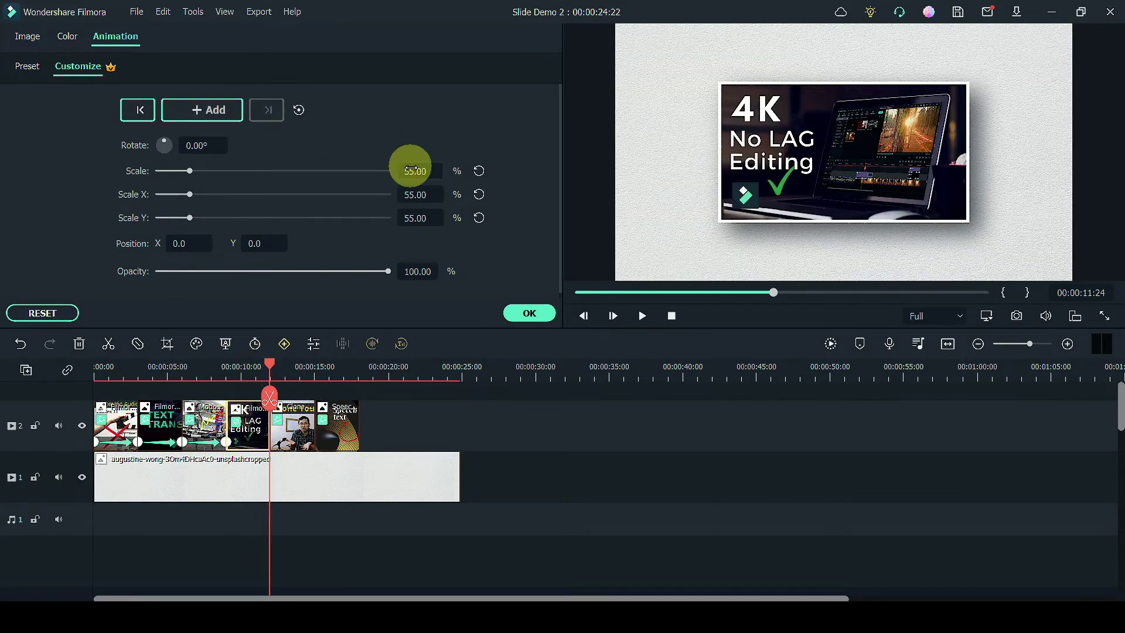
text(57)
click(462, 170)
- Animate the Clone Yourself image with a scale keyframe of 55% at its start and 57% at its end
key(Right)
double_click(414, 171)
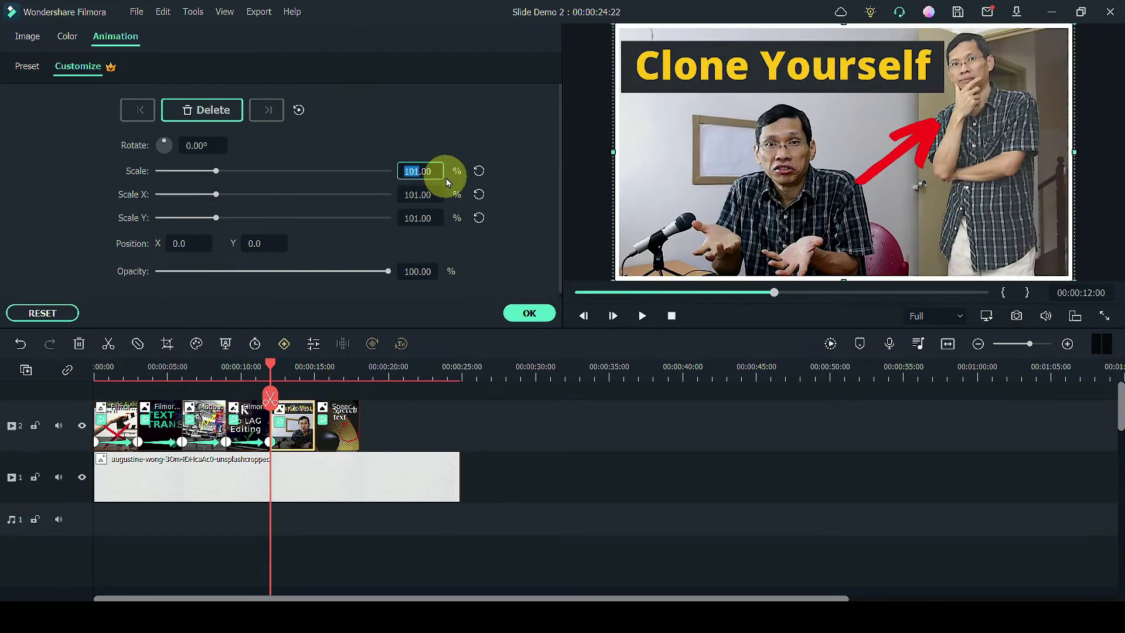
text(55)
key(Return)
click(308, 285)
click(315, 367)
double_click(415, 171)
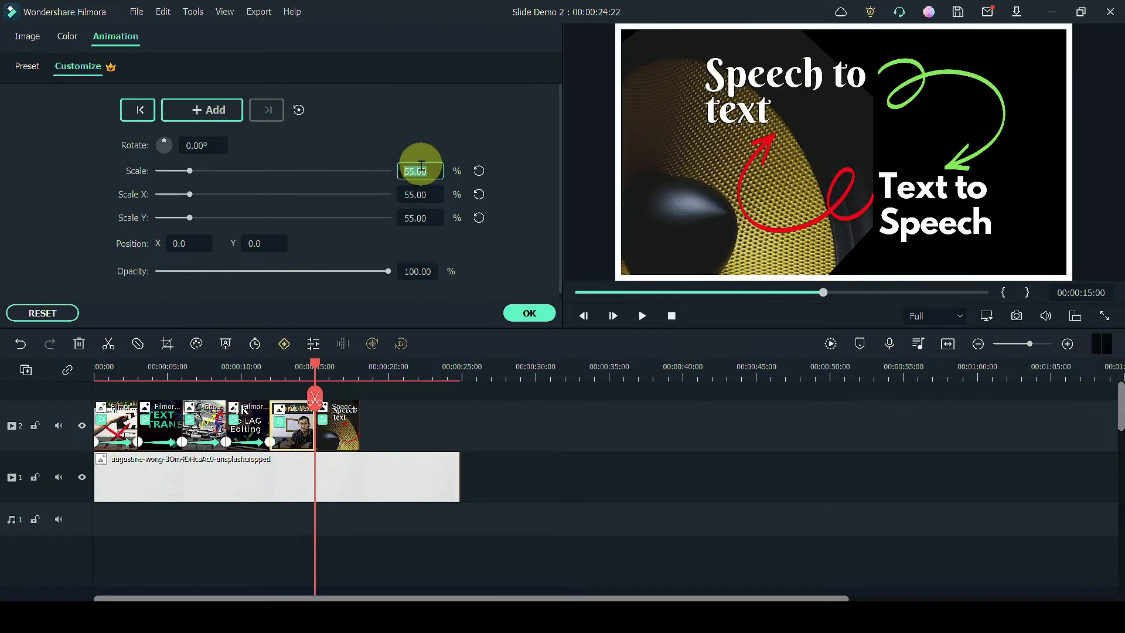
text(57)
click(494, 155)
- Animate the Speech to Text image with scale keyframes of 55% at its start and 57% at its end, and confirm the settings
click(349, 425)
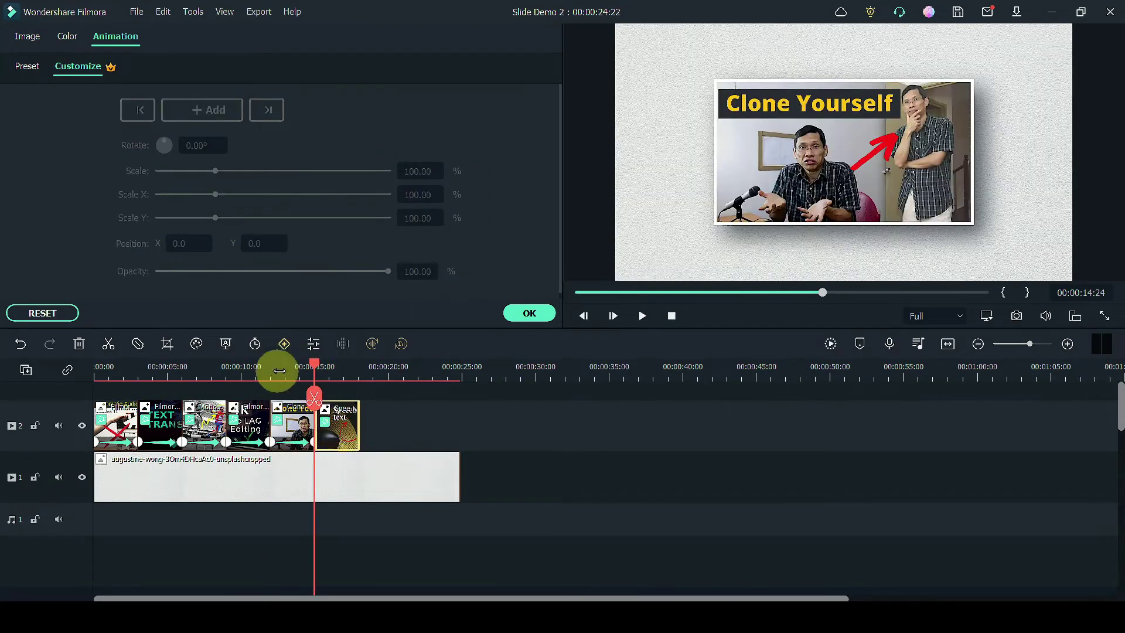
mouse_move(277, 372)
mouse_down()
mouse_move(326, 367)
mouse_move(315, 368)
mouse_up()
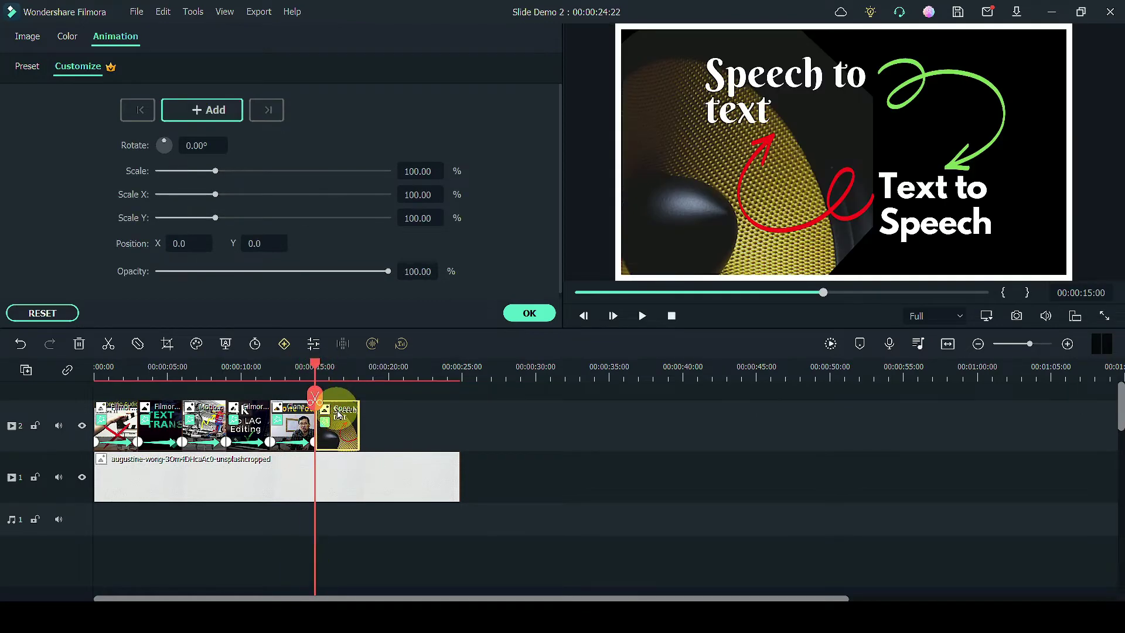
double_click(414, 171)
text(55)
key(Return)
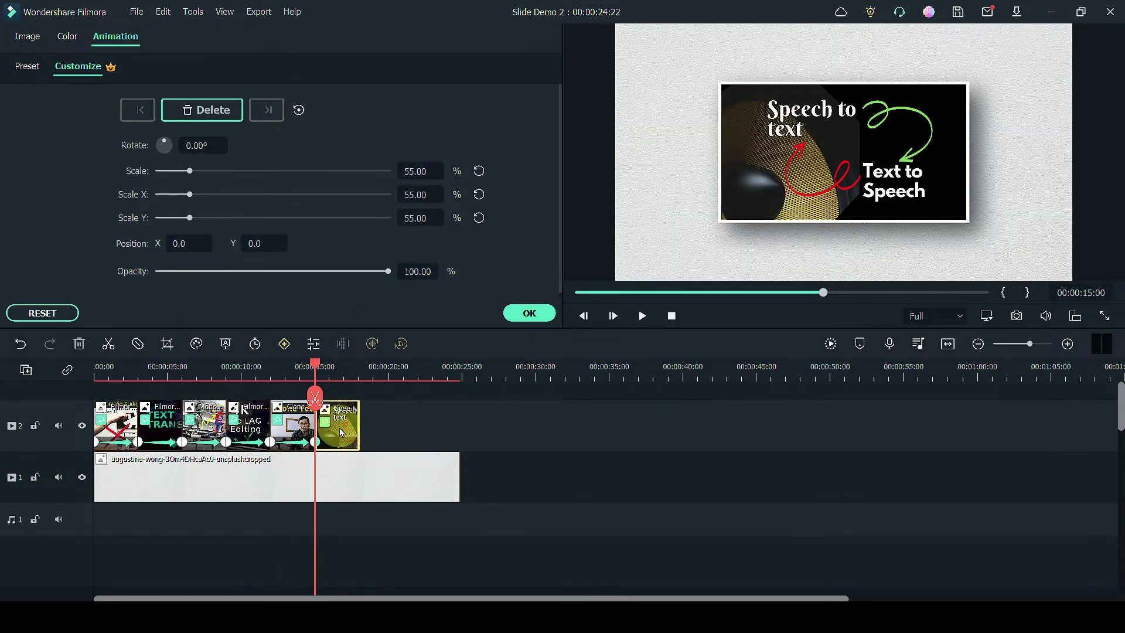
click(317, 367)
drag(319, 368, 358, 367)
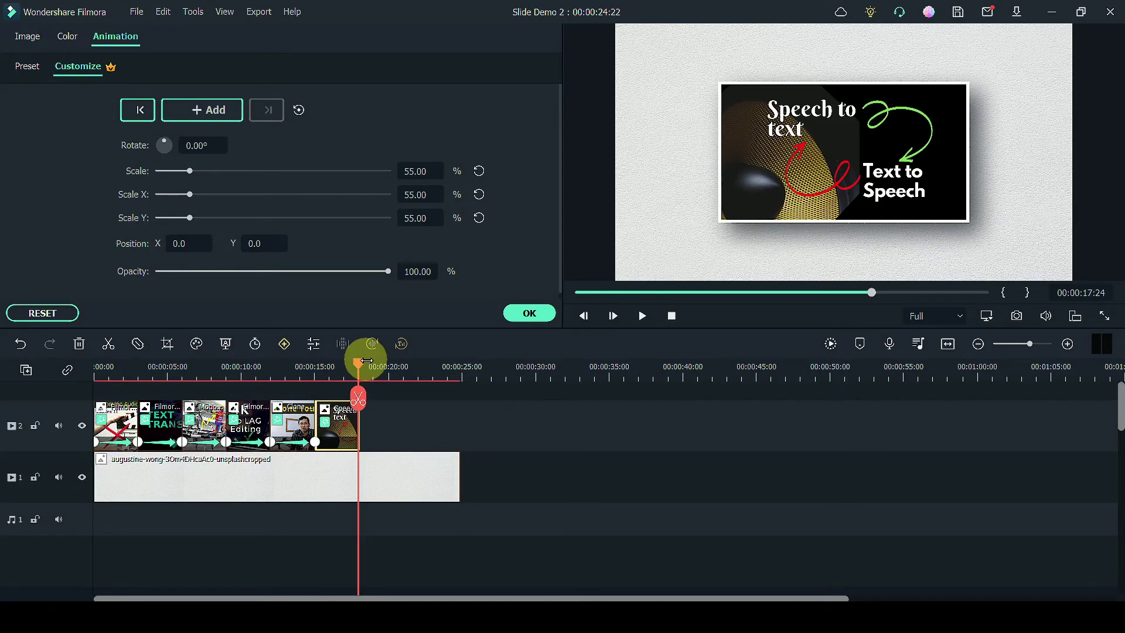
double_click(414, 171)
text(57)
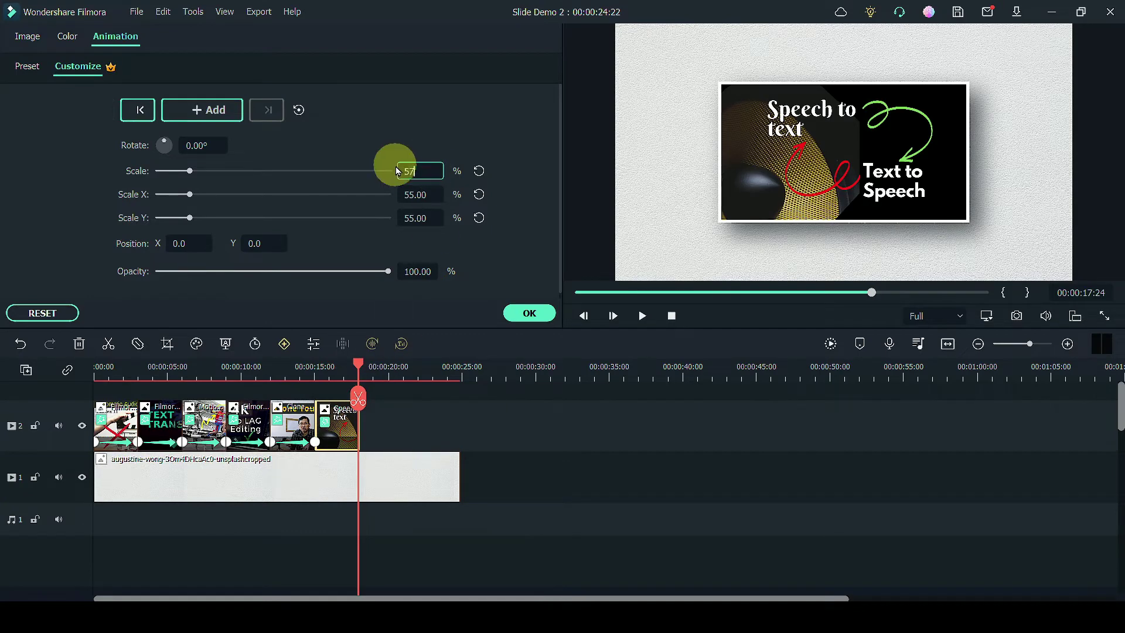
key(Return)
click(529, 313)
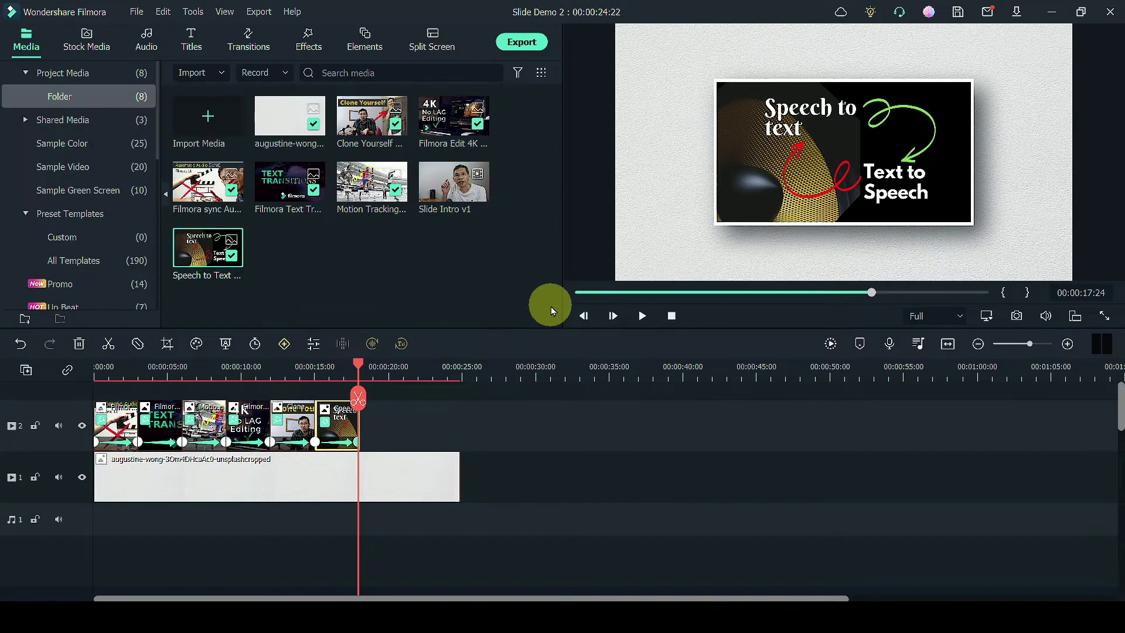
- Trim the background on track 1 to end with the last image, and export the slideshow as Slide Demo P1.mp4
click(452, 483)
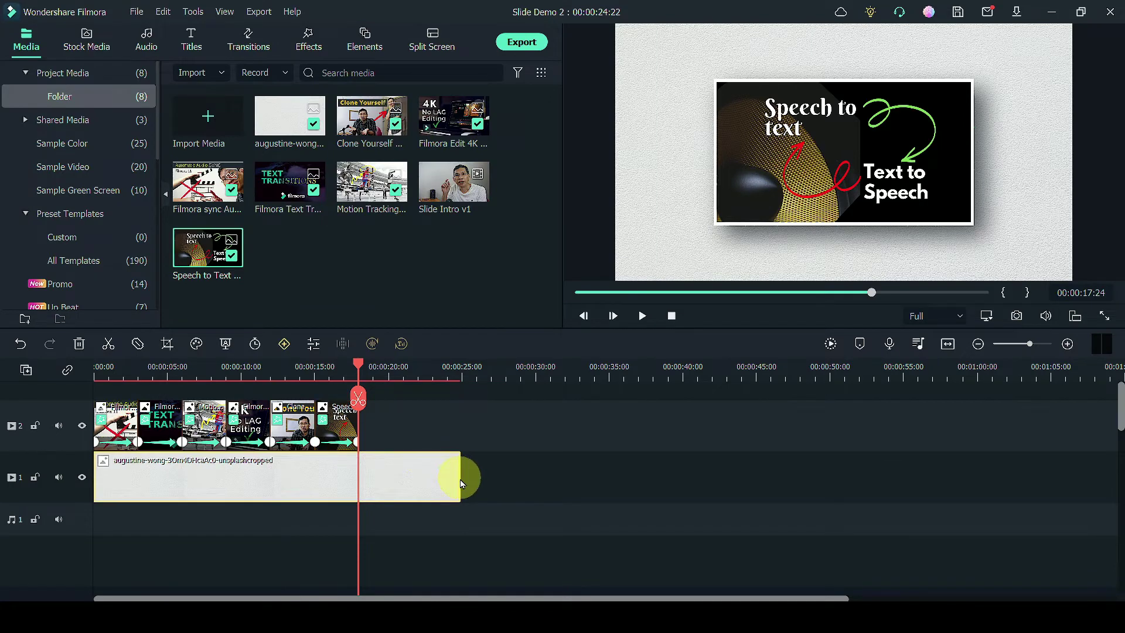
drag(454, 478, 360, 480)
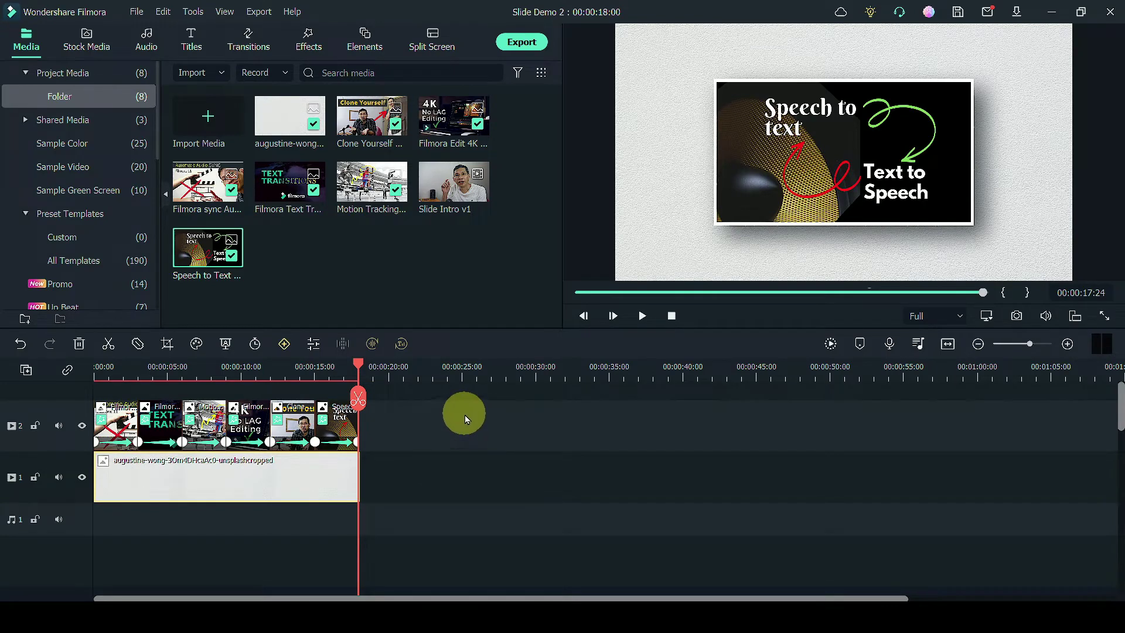
click(514, 43)
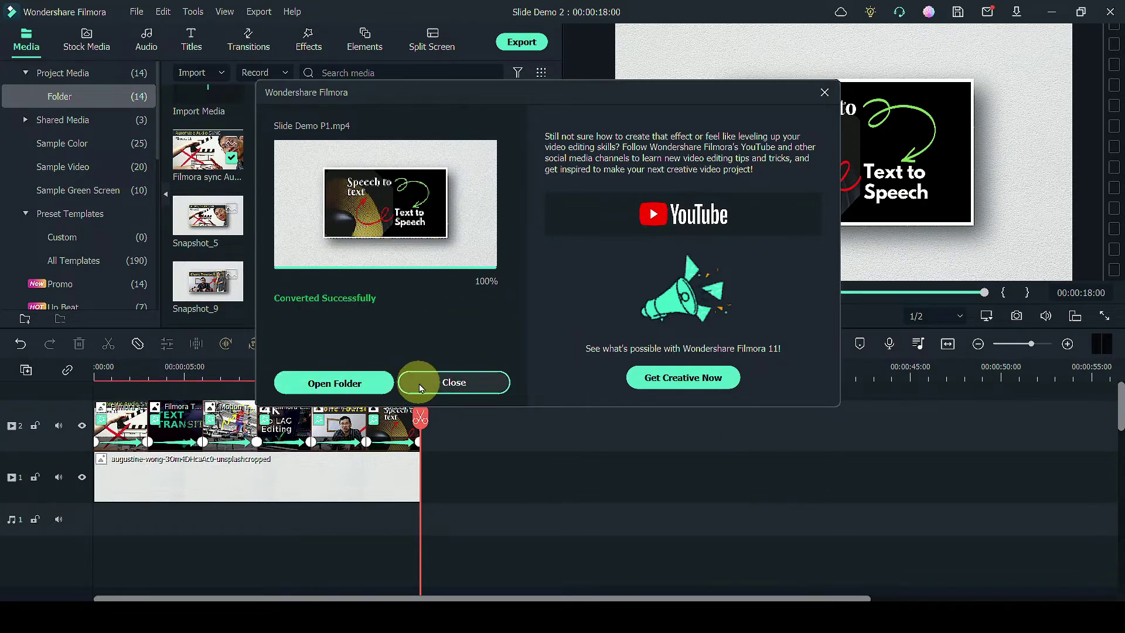
click(421, 388)
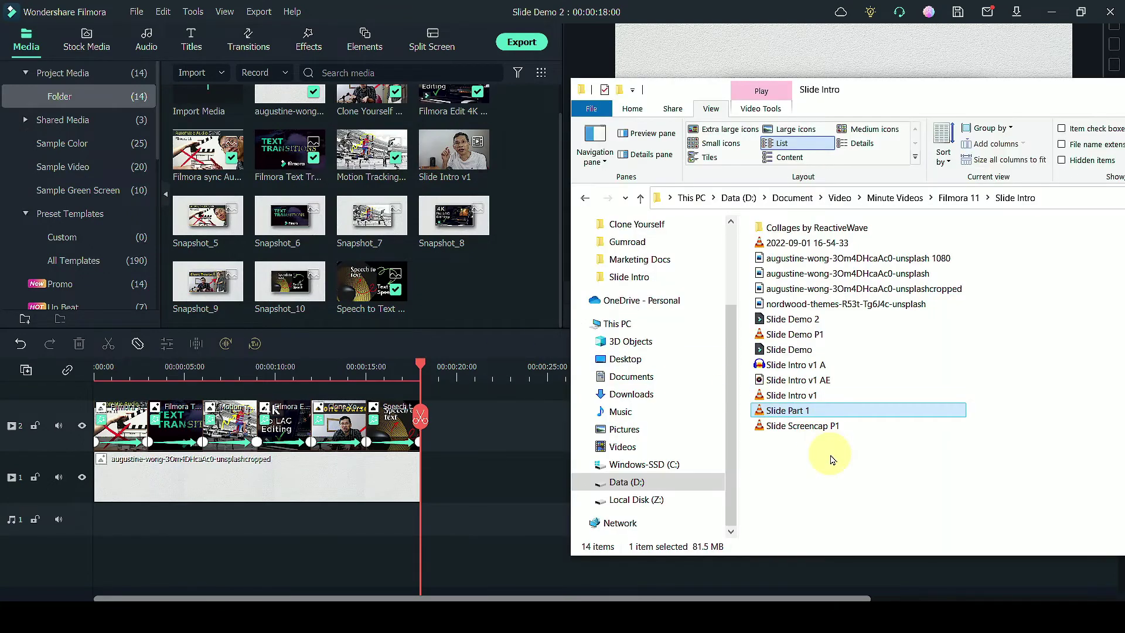
- Import the Slide Demo P1 video from the Slide Intro folder and place it on track 1 right after the background
click(830, 466)
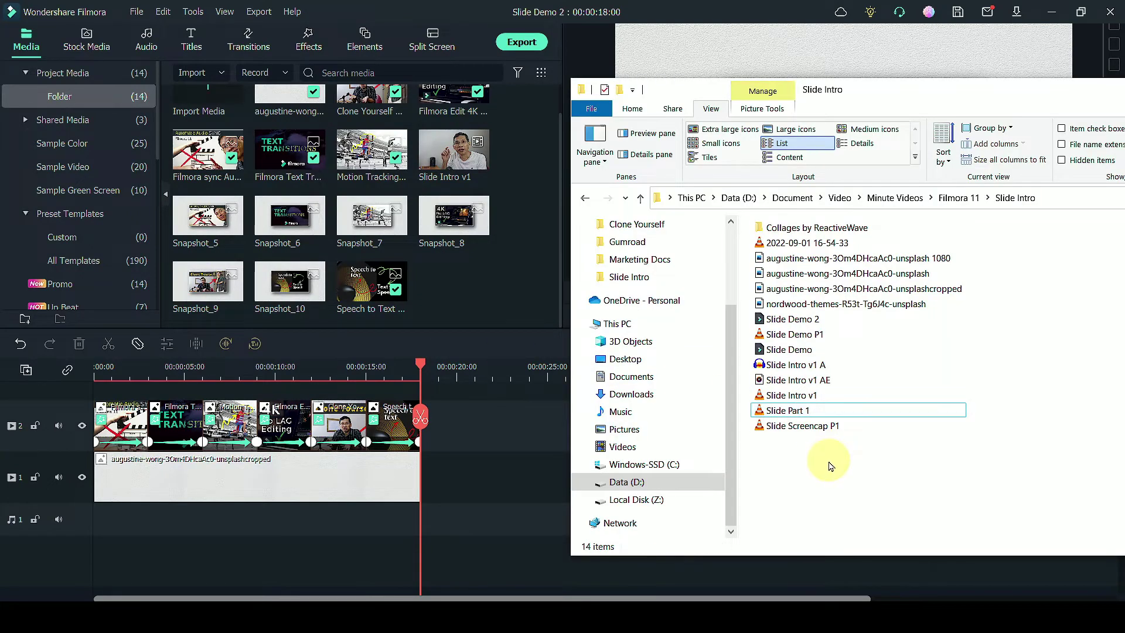
drag(772, 335, 487, 290)
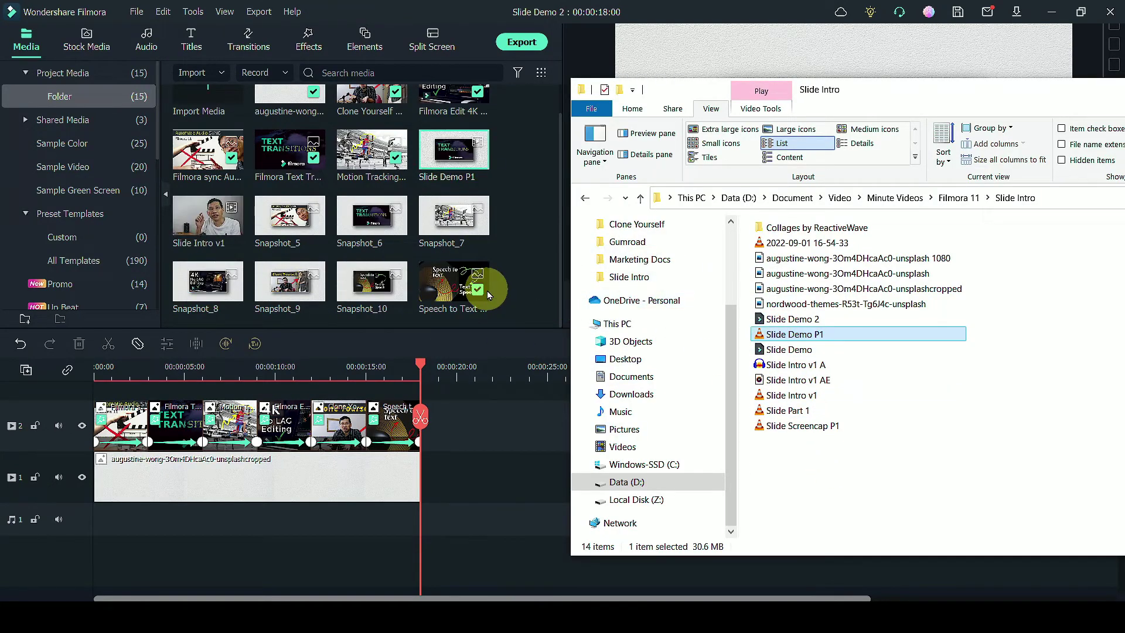
click(524, 300)
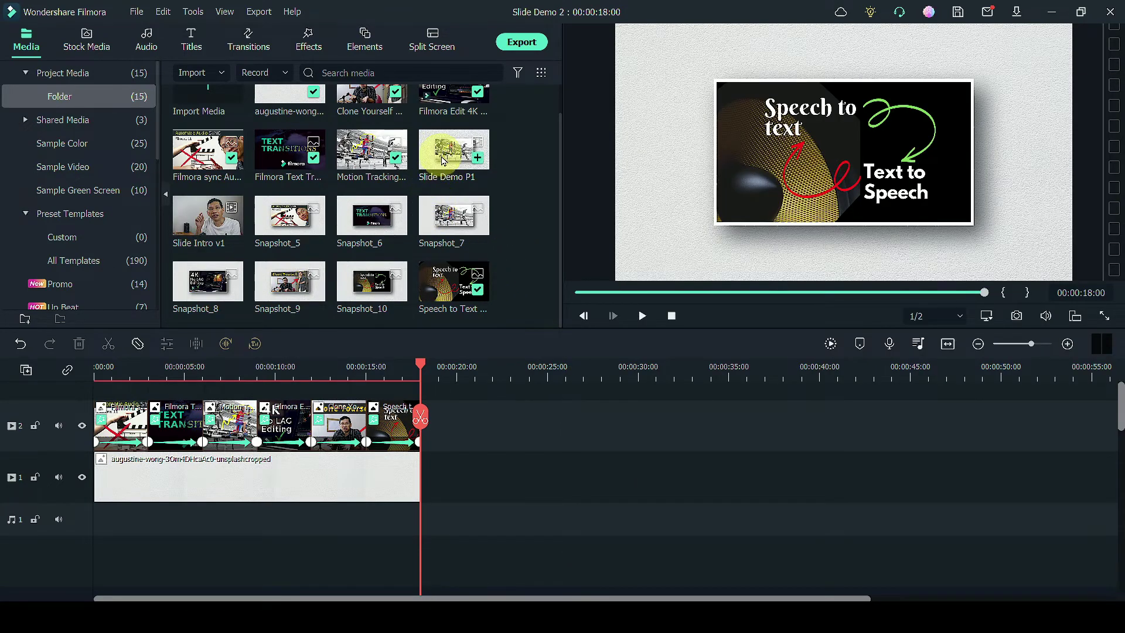
drag(442, 160, 431, 486)
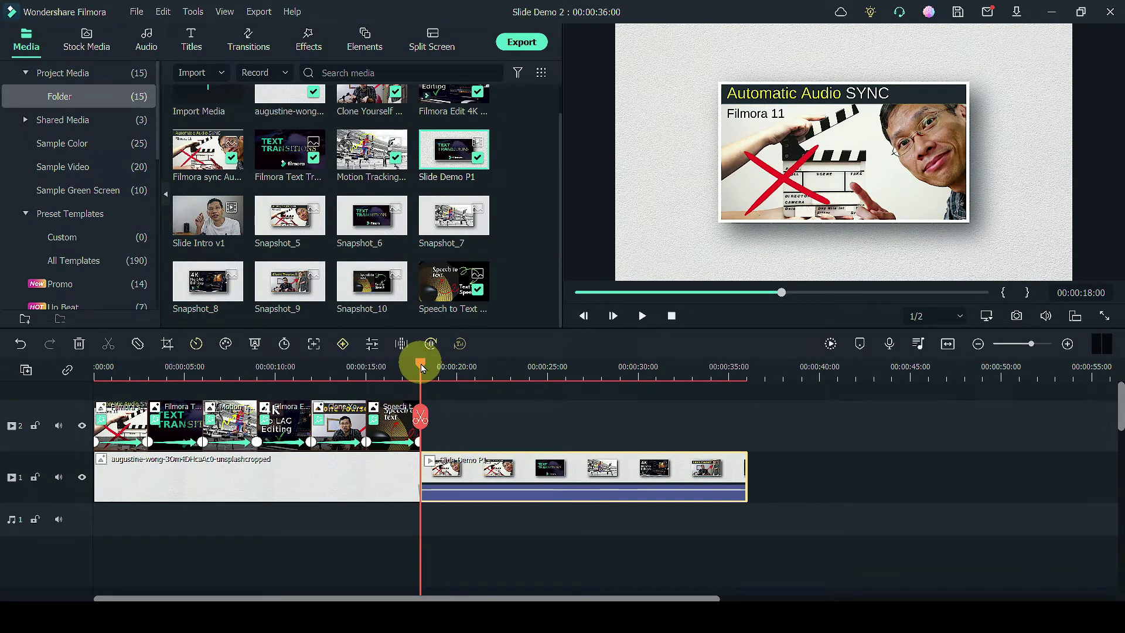
- Split the Slide Demo P1 clip at 21 seconds, where the Text Transitions slide begins
click(1086, 292)
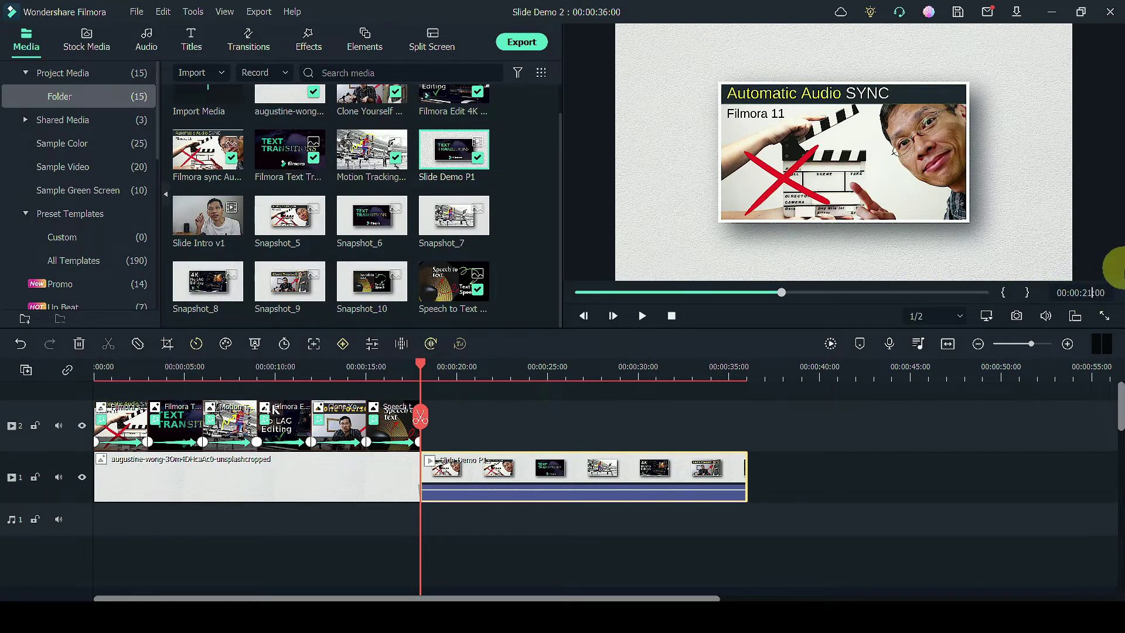
text(21)
key(Return)
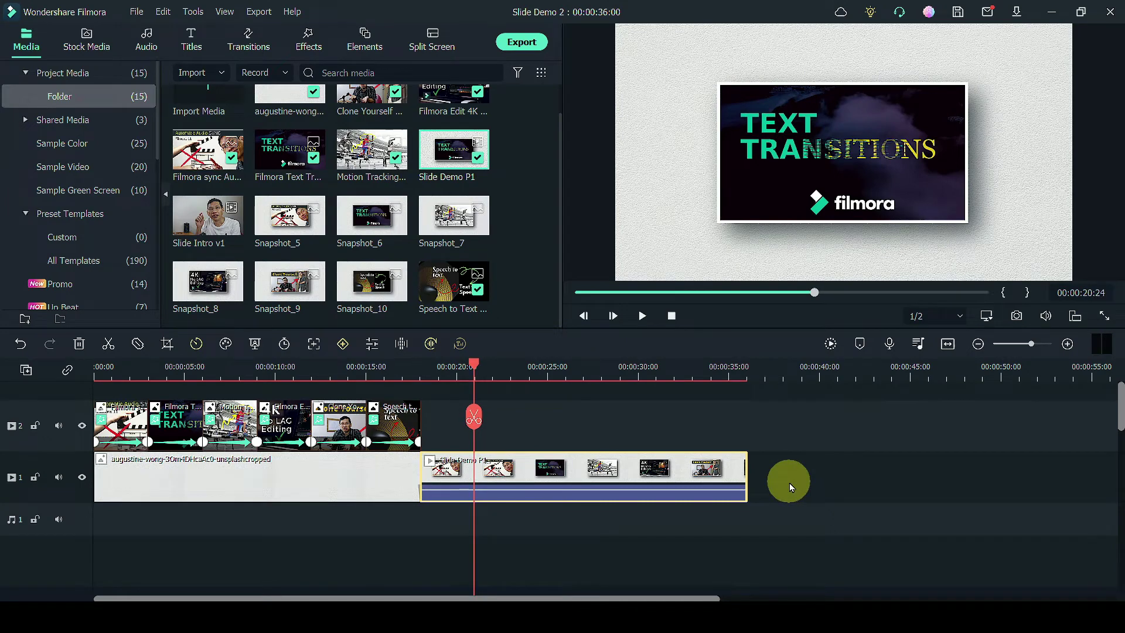
click(475, 418)
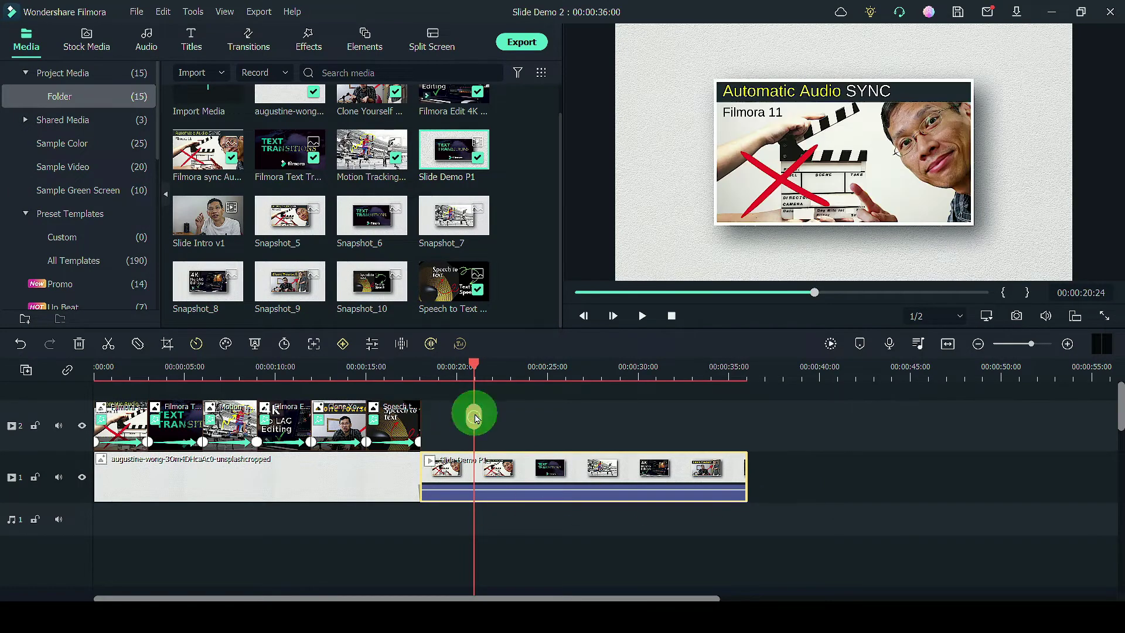
- Split the rest of the Slide Demo P1 clip at each slide change, at about 24, 27, 30 and 33 seconds
drag(475, 363, 529, 367)
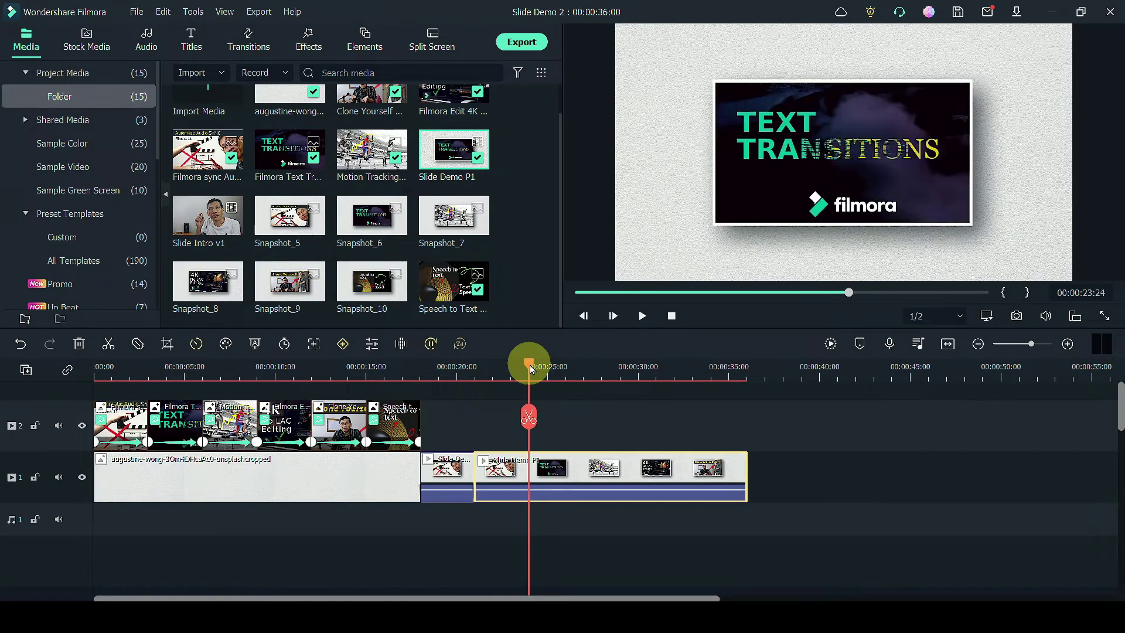
click(533, 404)
drag(549, 368, 697, 366)
key(ctrl+b)
click(638, 416)
click(691, 416)
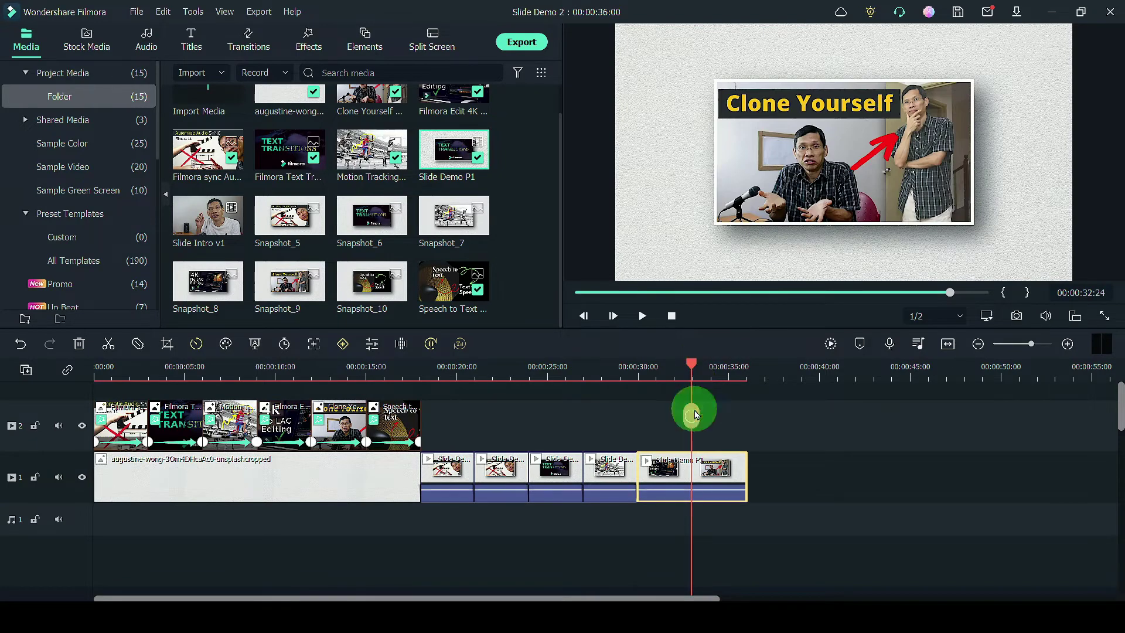
- Move the second Slide Demo P1 segment up to track 2, starting about one second before the first segment ends
click(516, 477)
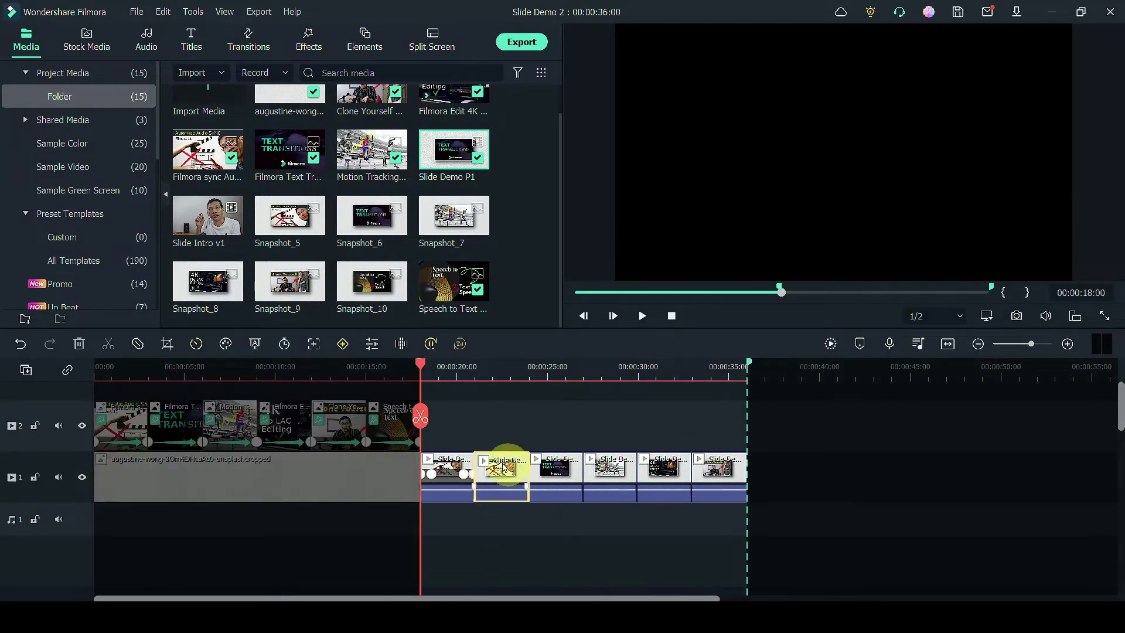
drag(498, 468, 479, 430)
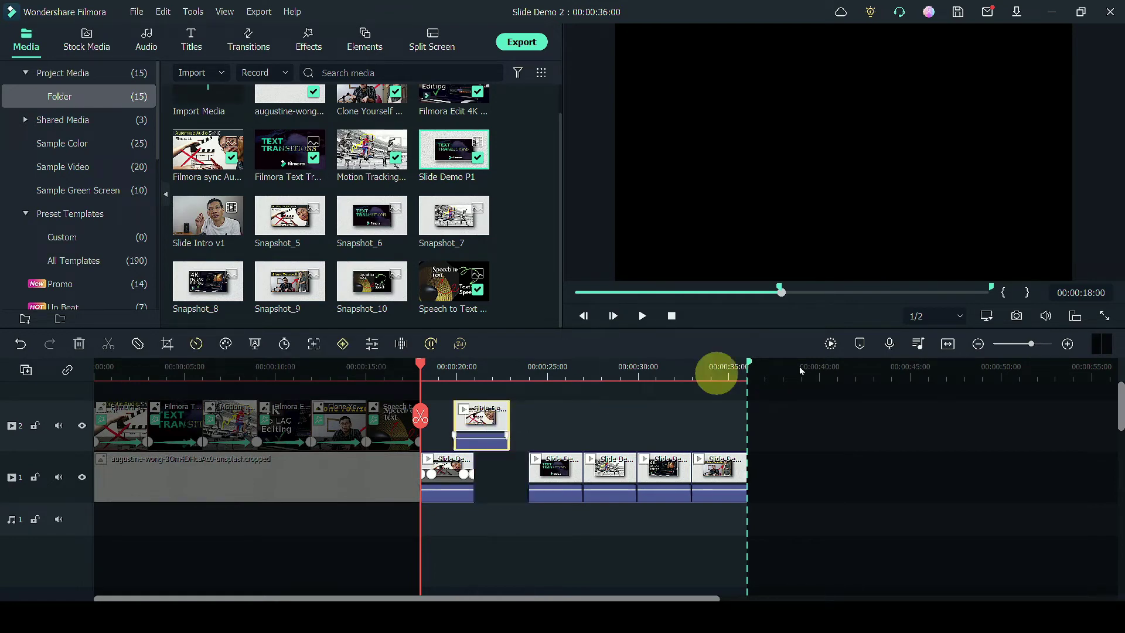
- Shift the second Slide Demo P1 segment on track 2 so it starts at the first segment's exit keyframe, at 20:10
click(1067, 343)
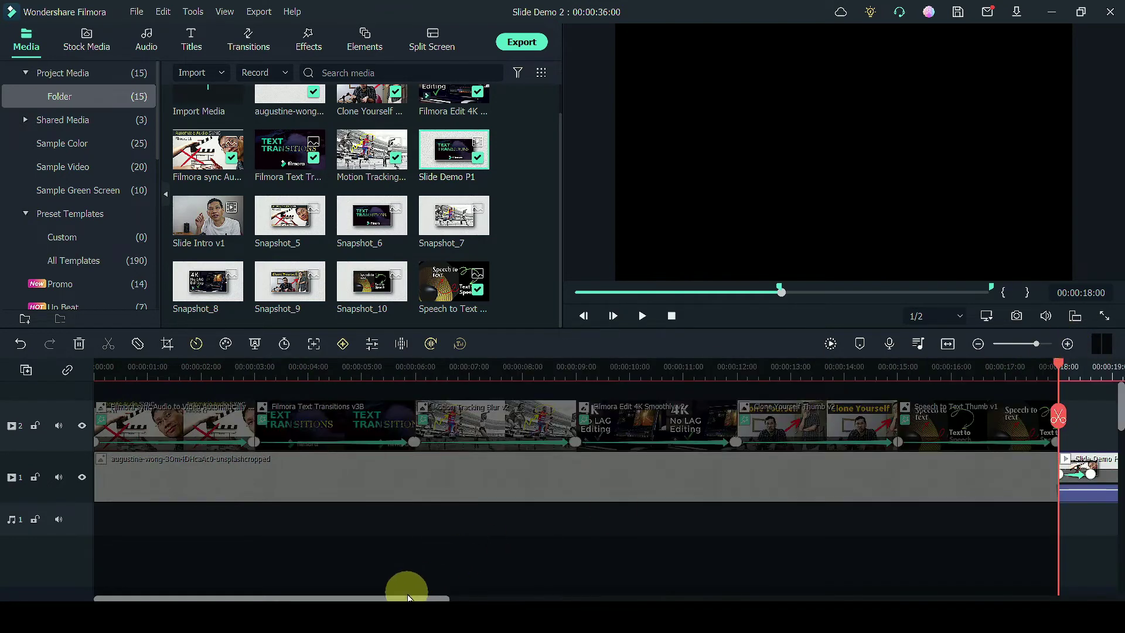
drag(408, 598, 722, 598)
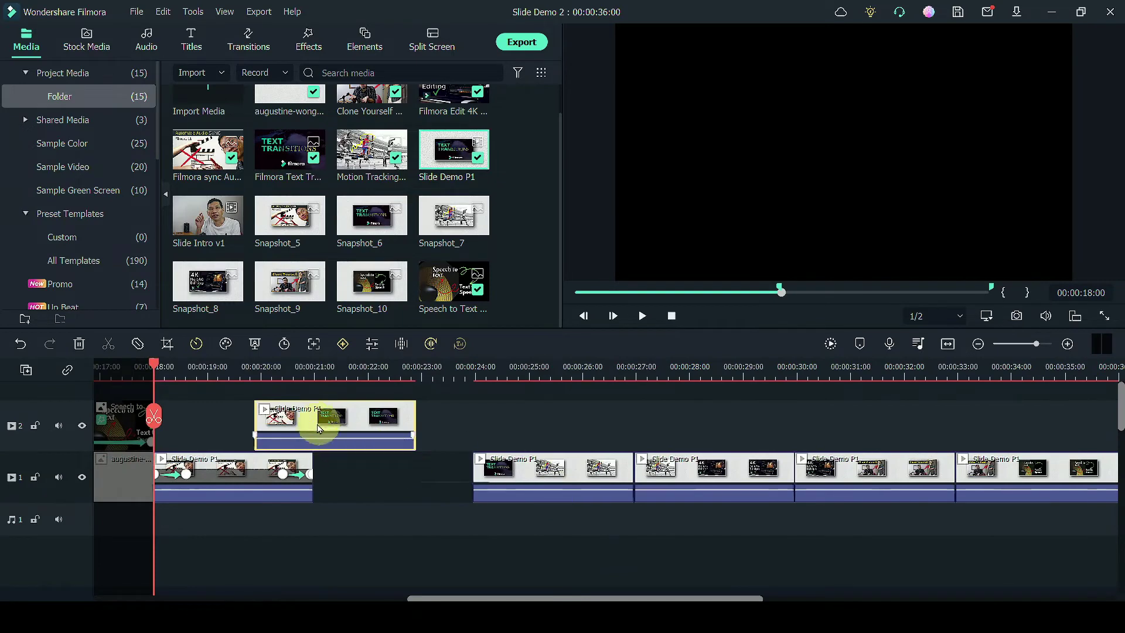
drag(318, 428, 348, 421)
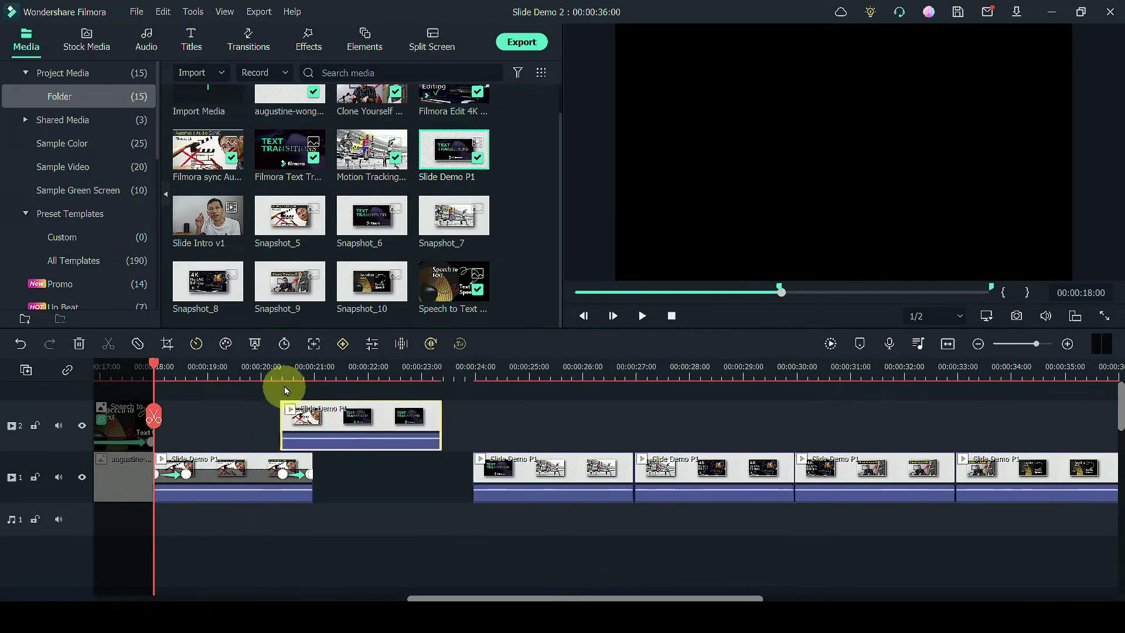
click(284, 384)
click(283, 476)
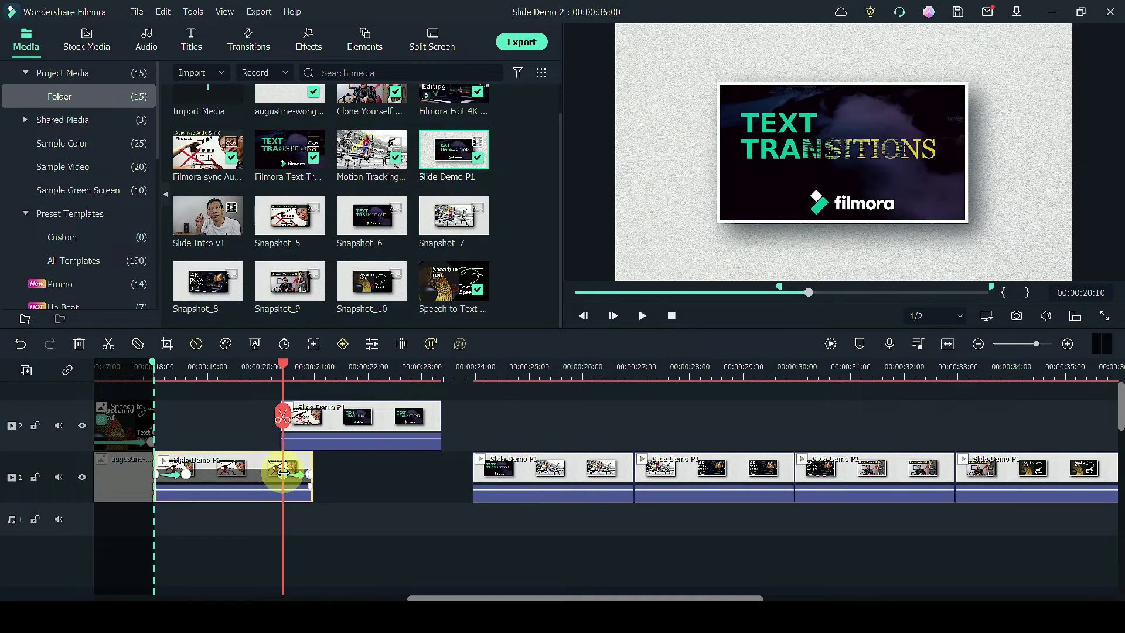
- Try to place the second segment off-screen with custom animation keyframes at 20:10 and 20:11, setting X position to -908.6
double_click(331, 430)
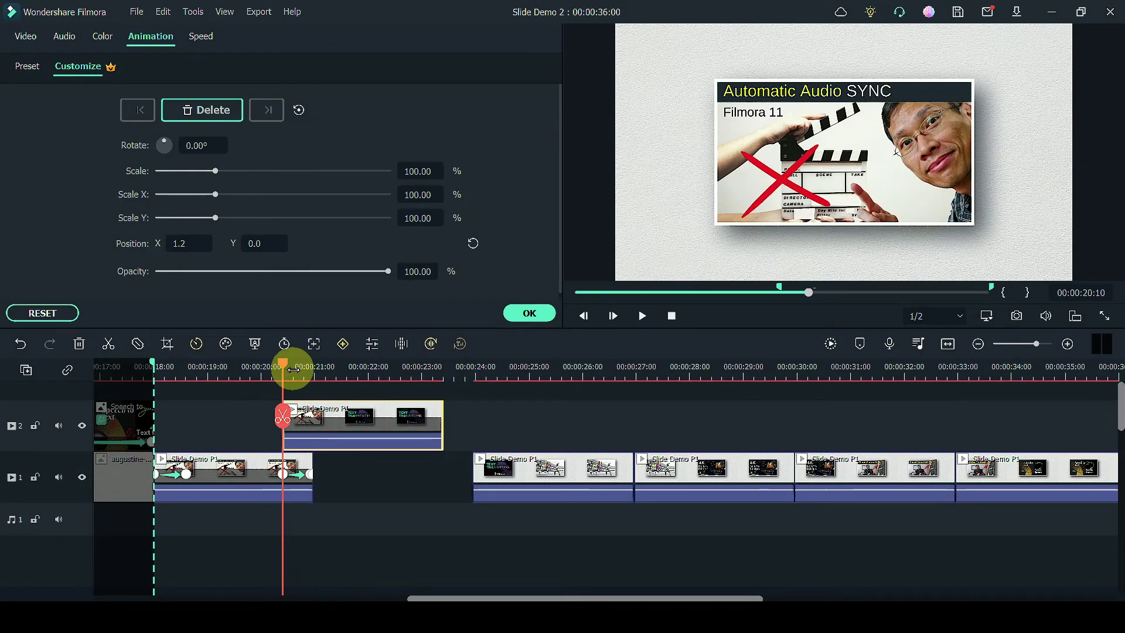
click(262, 367)
mouse_move(262, 369)
mouse_down()
mouse_move(232, 368)
mouse_move(284, 368)
mouse_up()
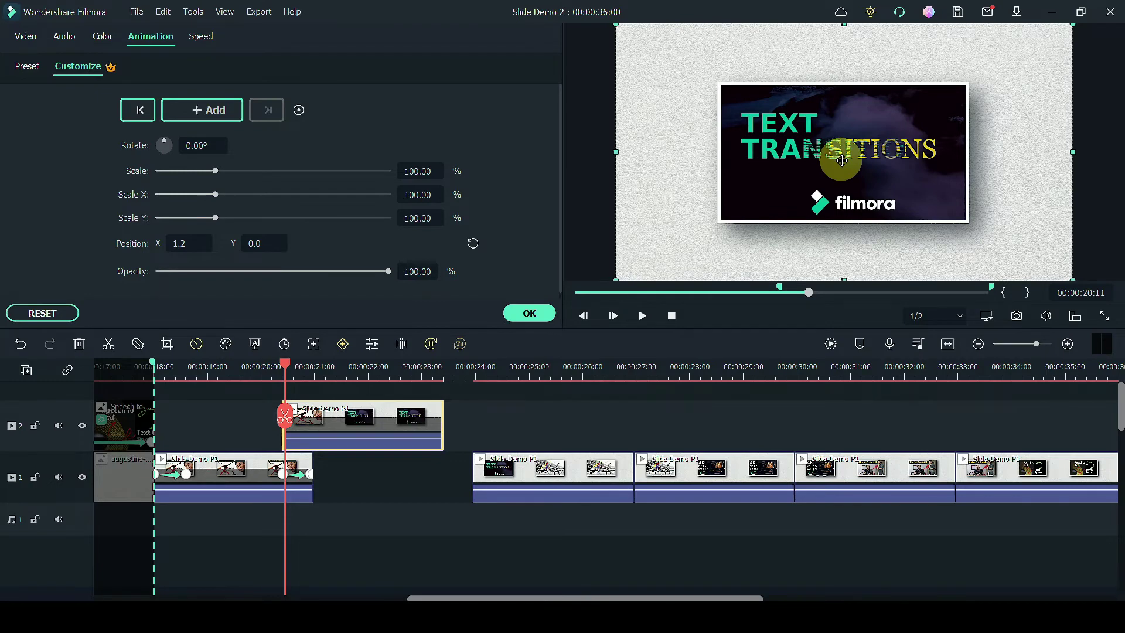
drag(855, 161, 430, 166)
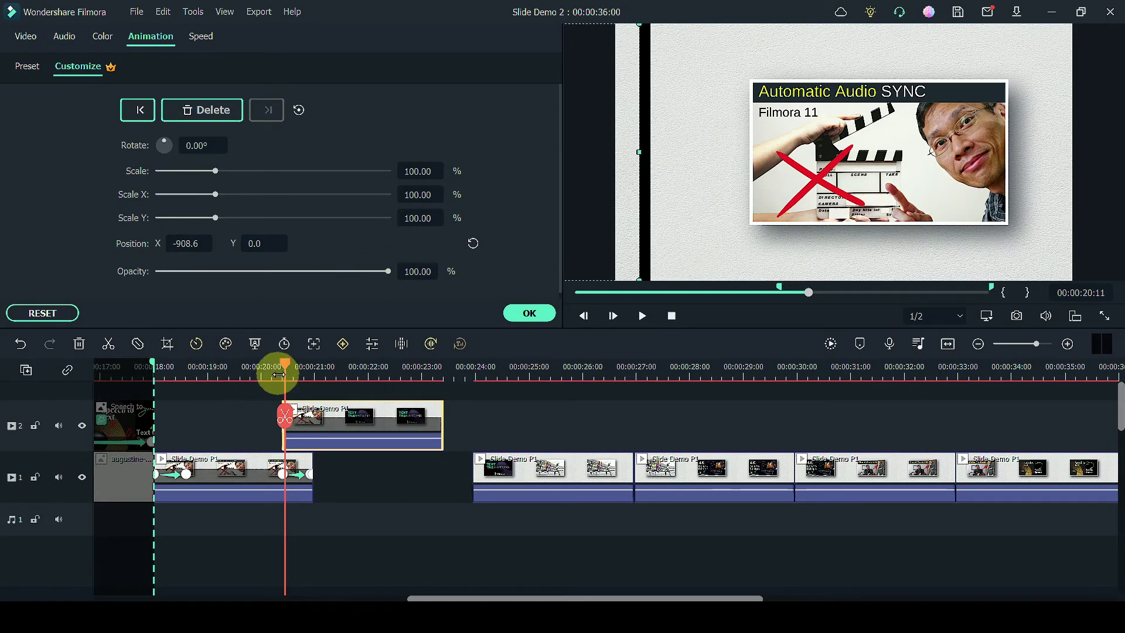
- Move the first segment's last animation keyframe to the very end of its clip on track 1
drag(278, 374, 311, 366)
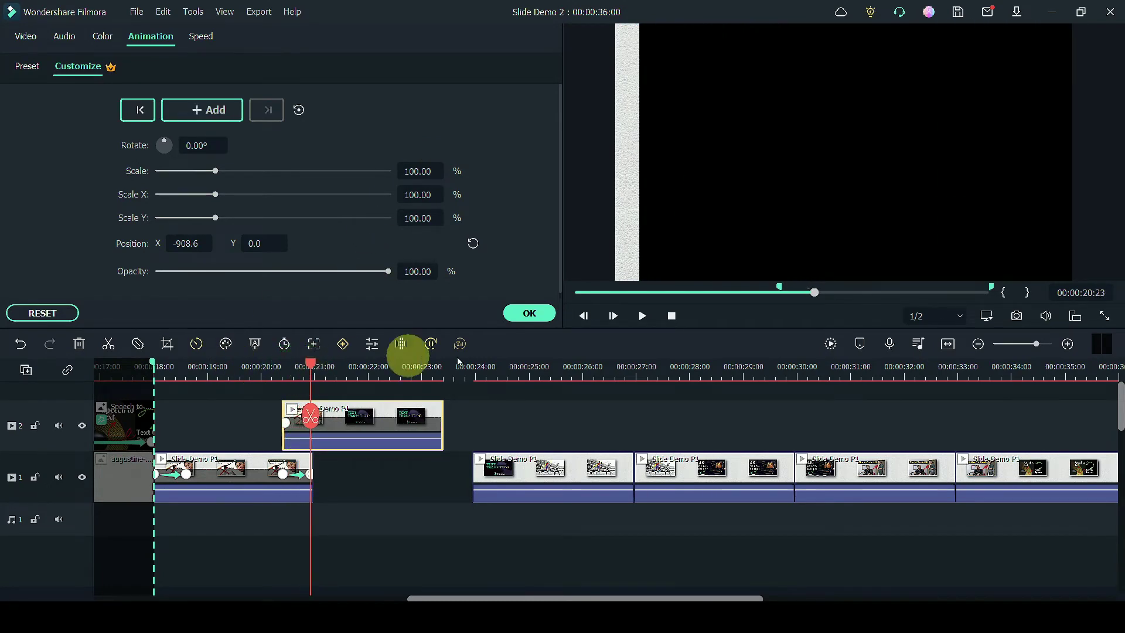
click(1067, 344)
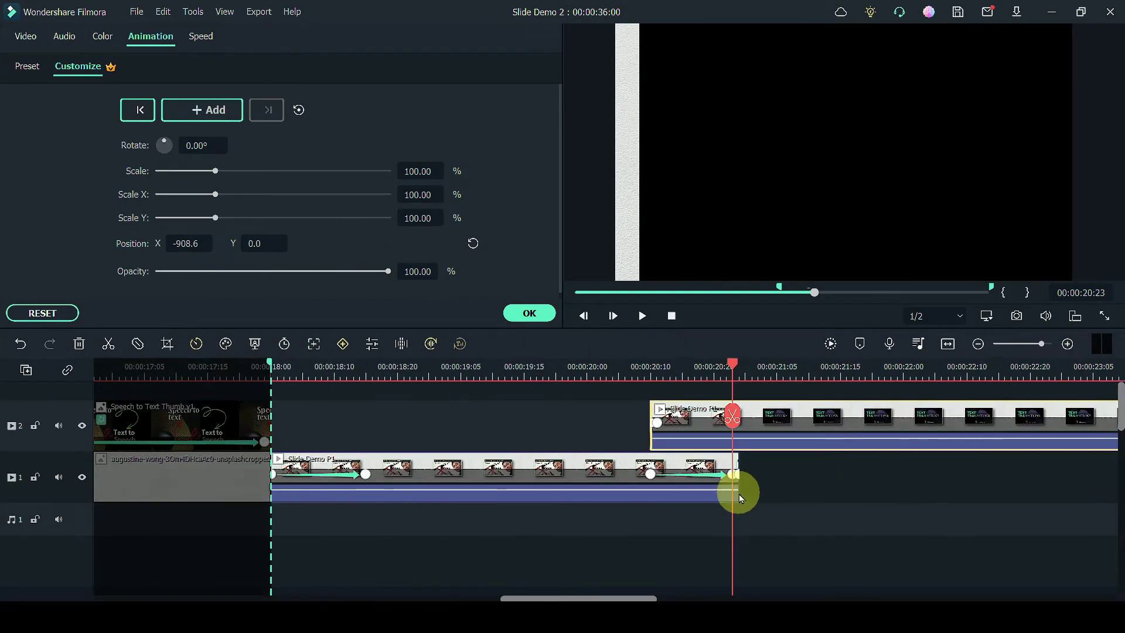
drag(623, 599, 609, 564)
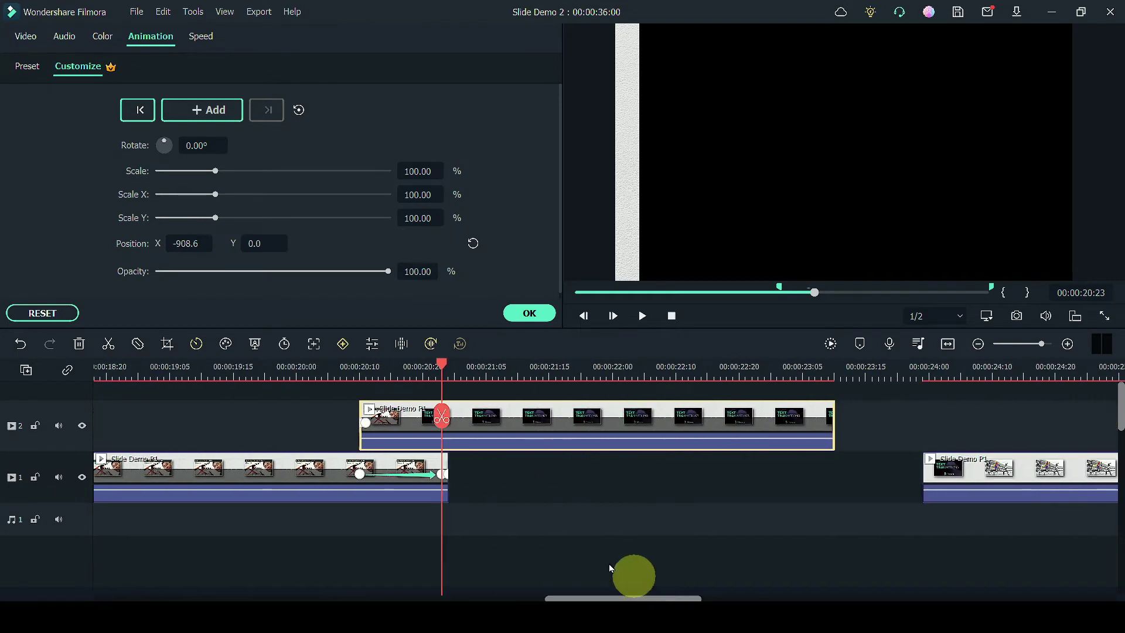
click(443, 479)
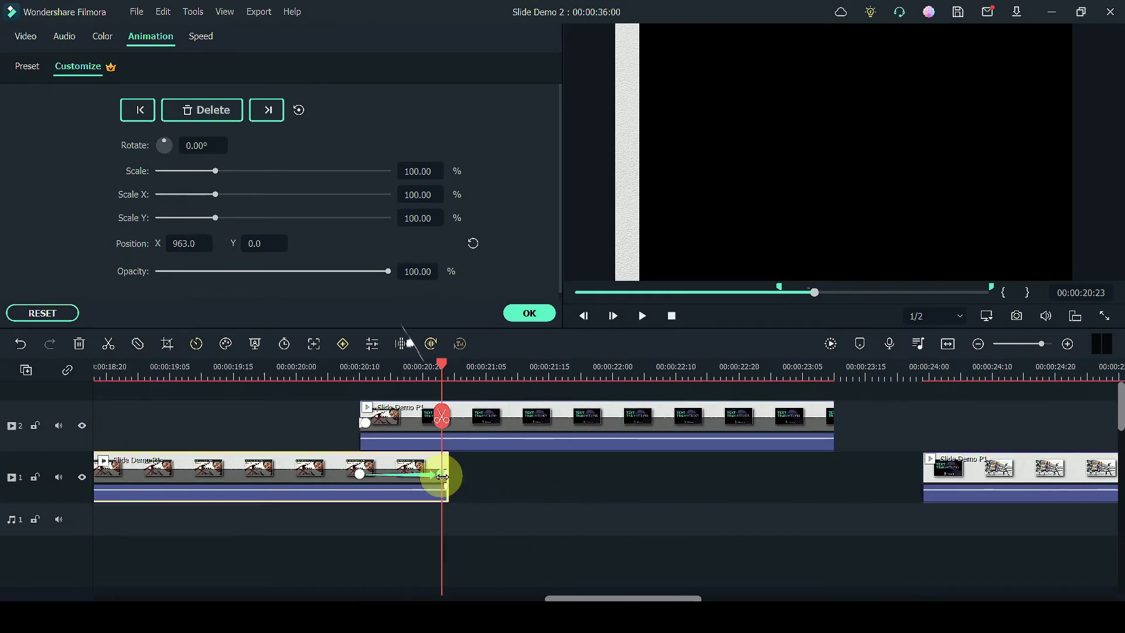
- Delete the second segment's animation keyframes at 20:10 and 20:11
click(430, 408)
click(405, 421)
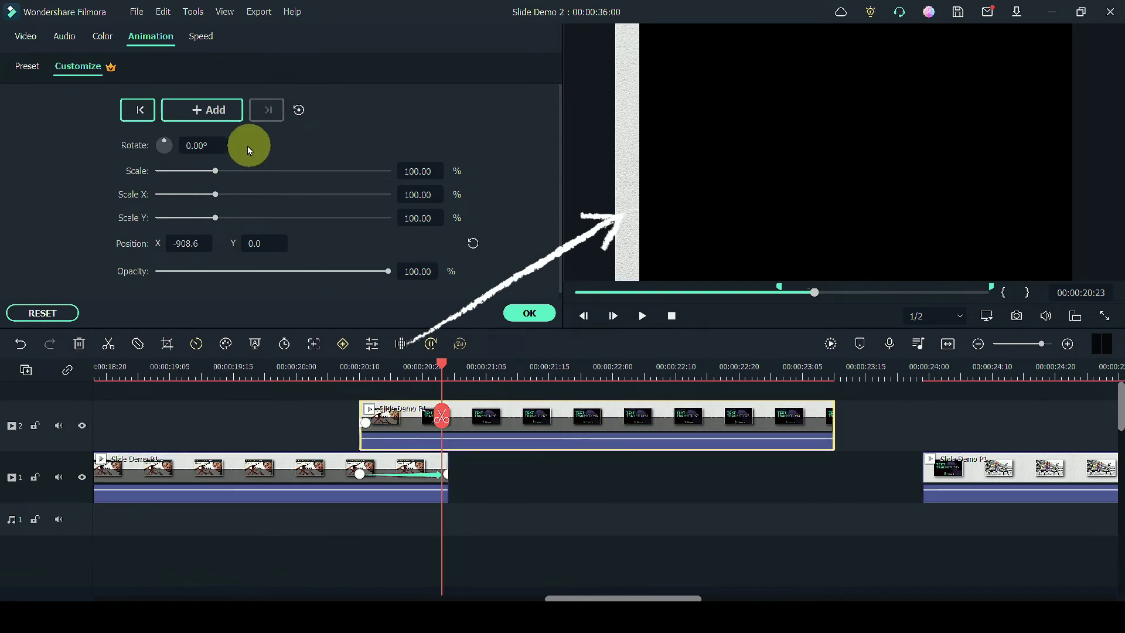
click(149, 118)
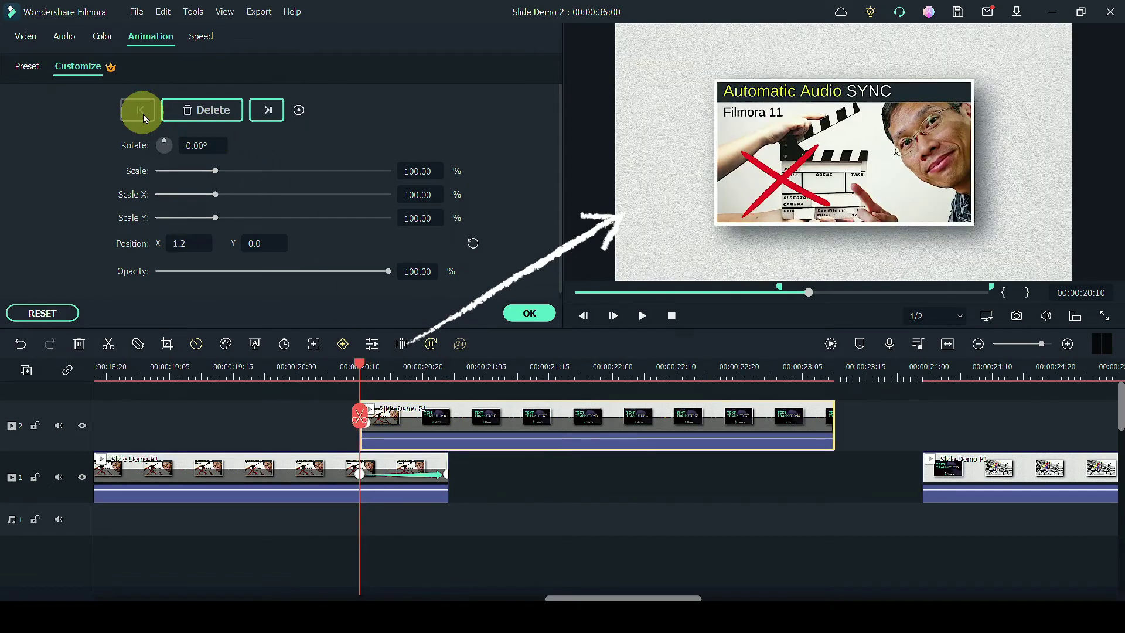
click(266, 111)
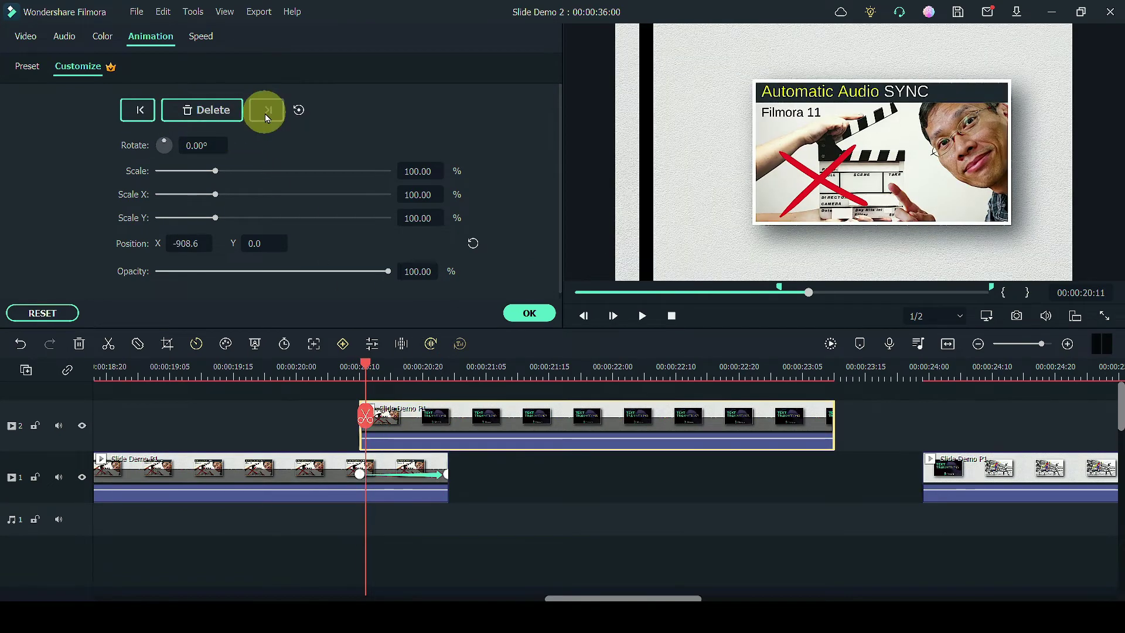
click(181, 118)
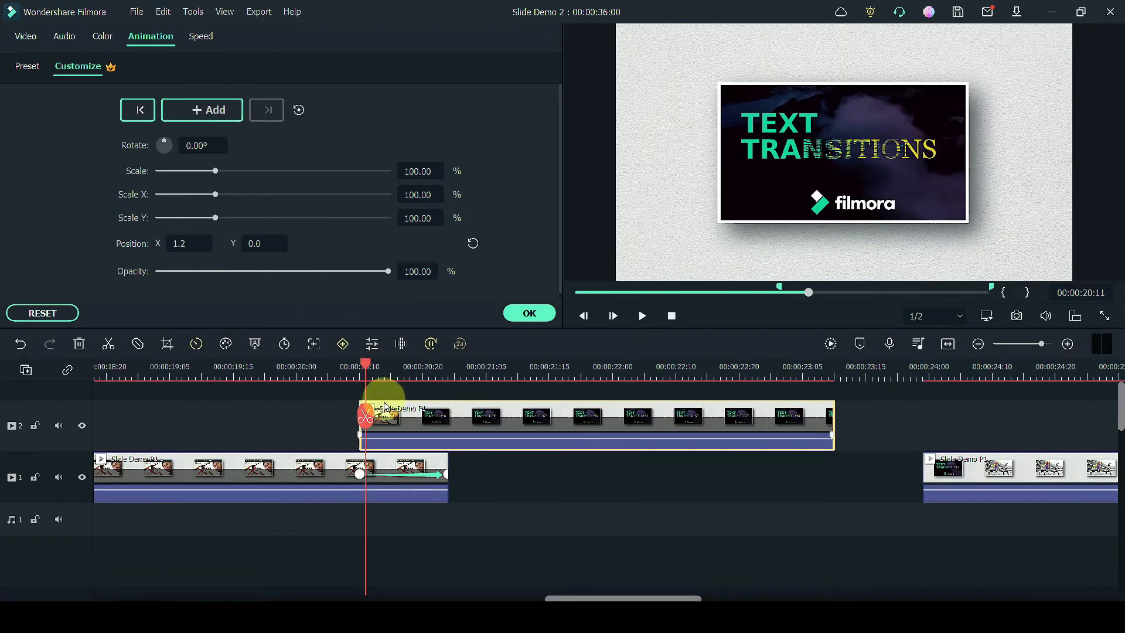
- Keyframe the second segment to slide in from off-screen left at 20:10, reach the centre at 20:24 and hold until 22:22
drag(383, 404, 448, 410)
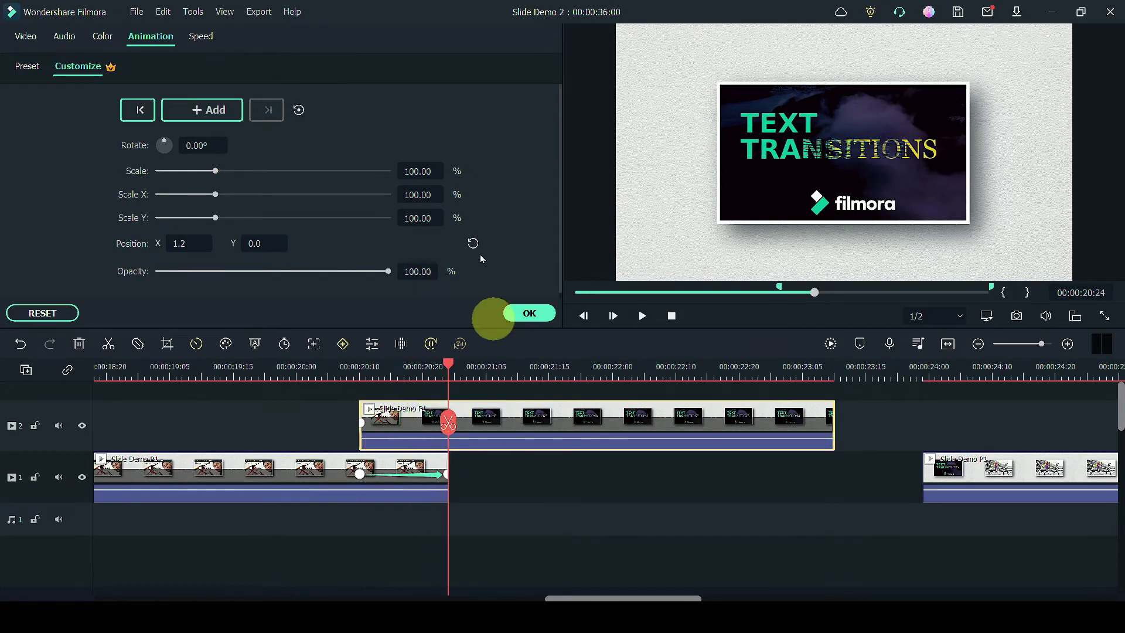
click(750, 368)
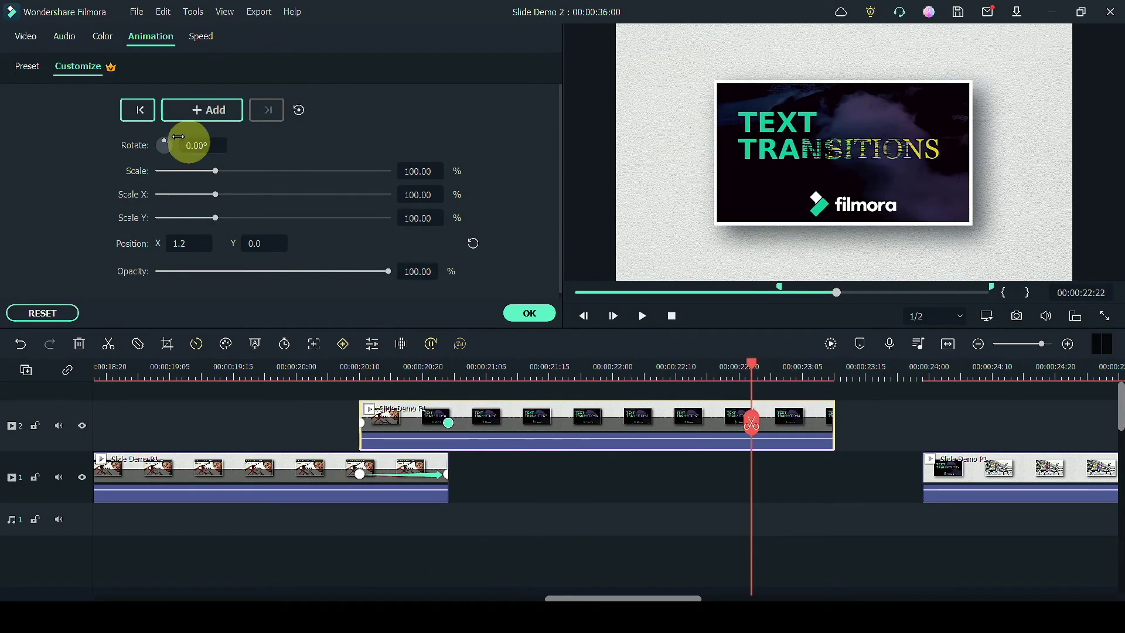
drag(752, 364, 360, 362)
drag(181, 243, 229, 252)
click(216, 382)
key(space)
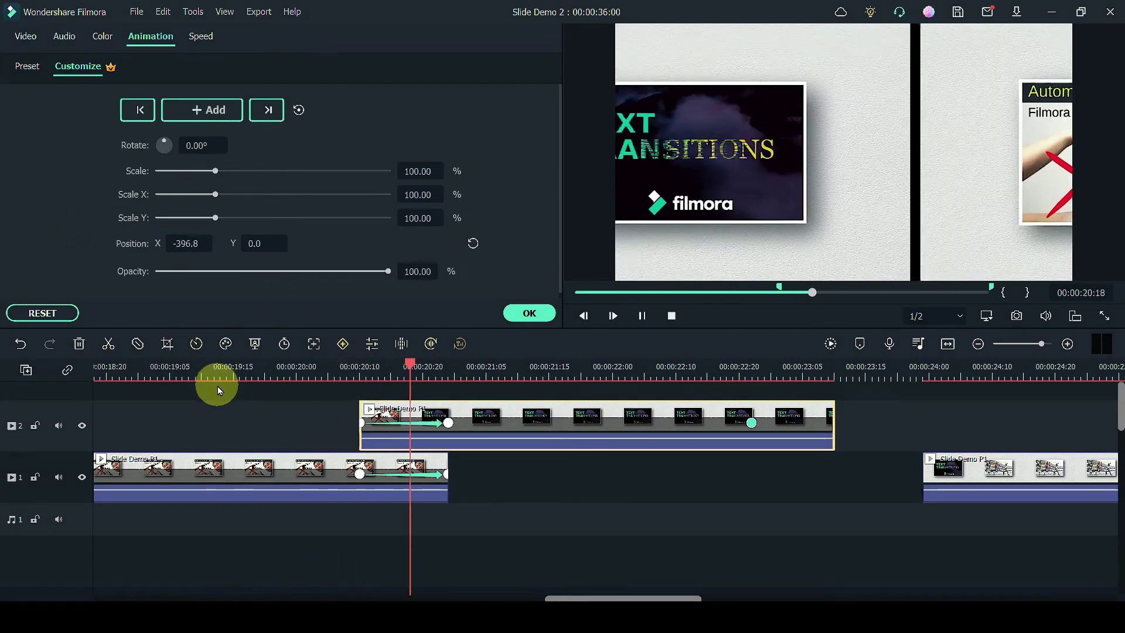
- Add a keyframe near the second segment's end, at about 23:09, that moves it down out of the frame, and preview the exit
click(178, 378)
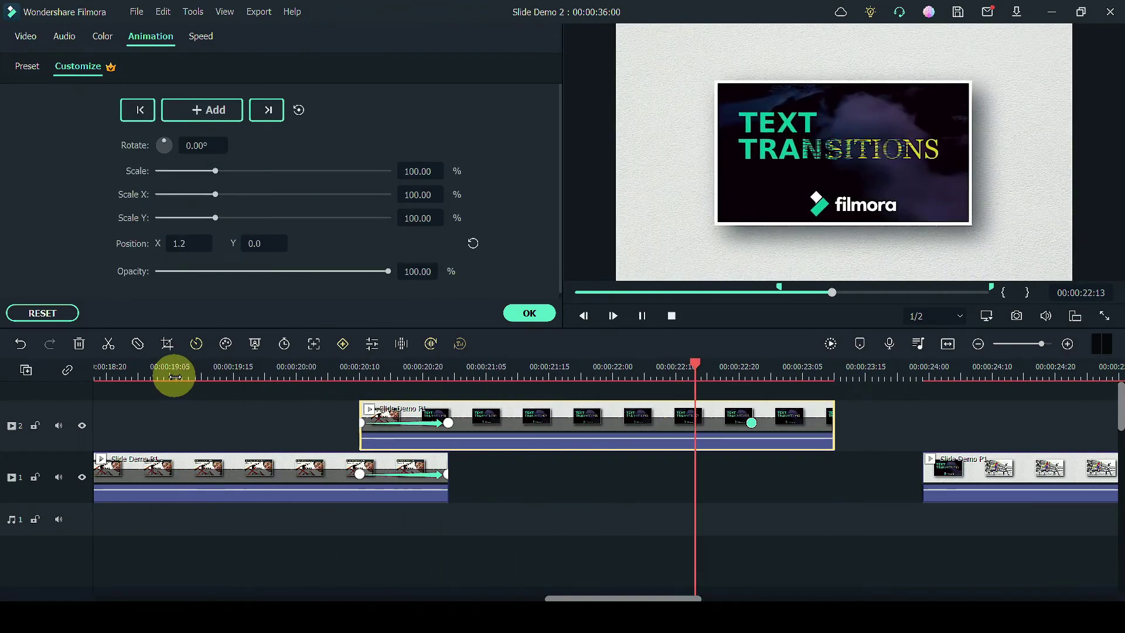
click(797, 375)
drag(797, 375, 828, 366)
drag(847, 126, 842, 384)
click(720, 380)
key(space)
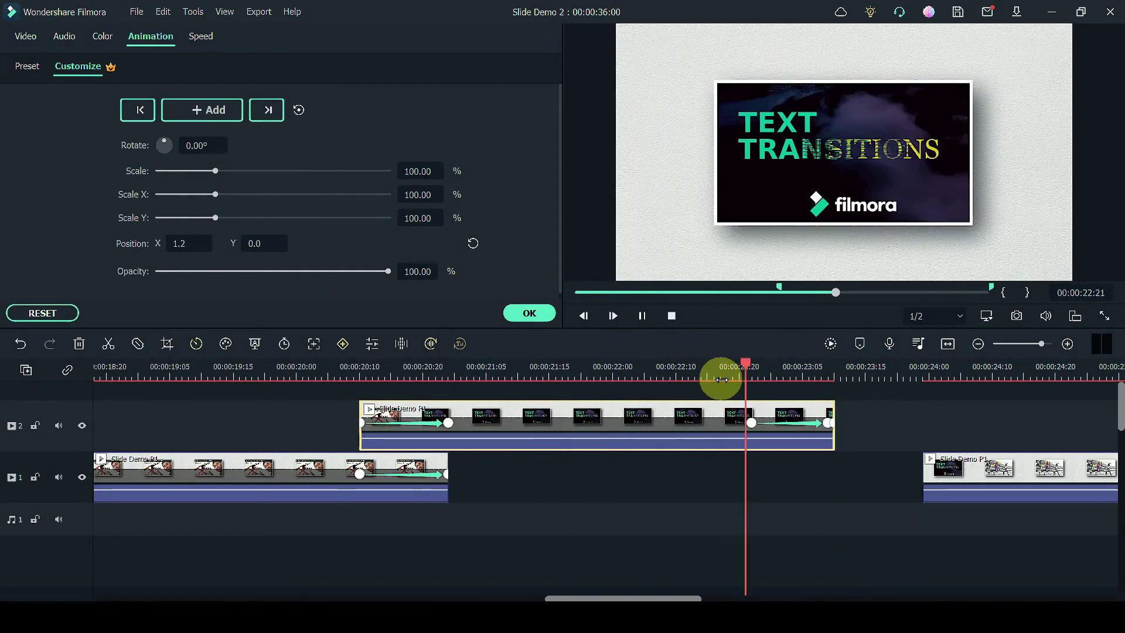
- Move the third segment earlier on track 1 so it starts at the second segment's exit keyframe
key(space)
click(741, 376)
drag(1034, 467, 850, 472)
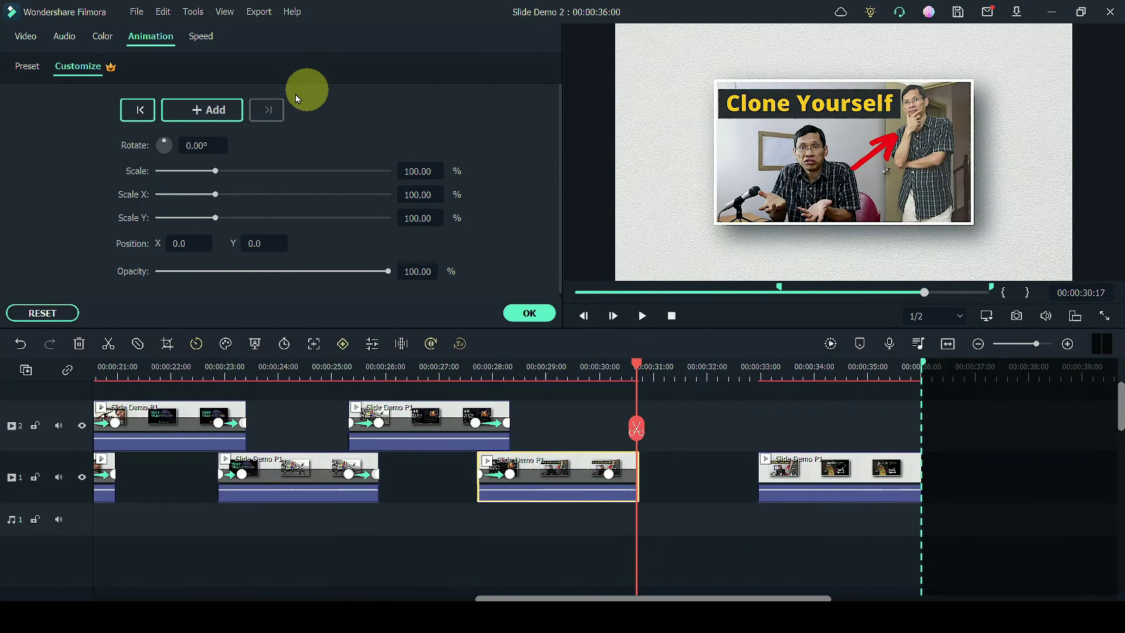
- Add a keyframe at 30:17 on the Clone Yourself segment and set its X position to -961.0 so it exits left
click(211, 110)
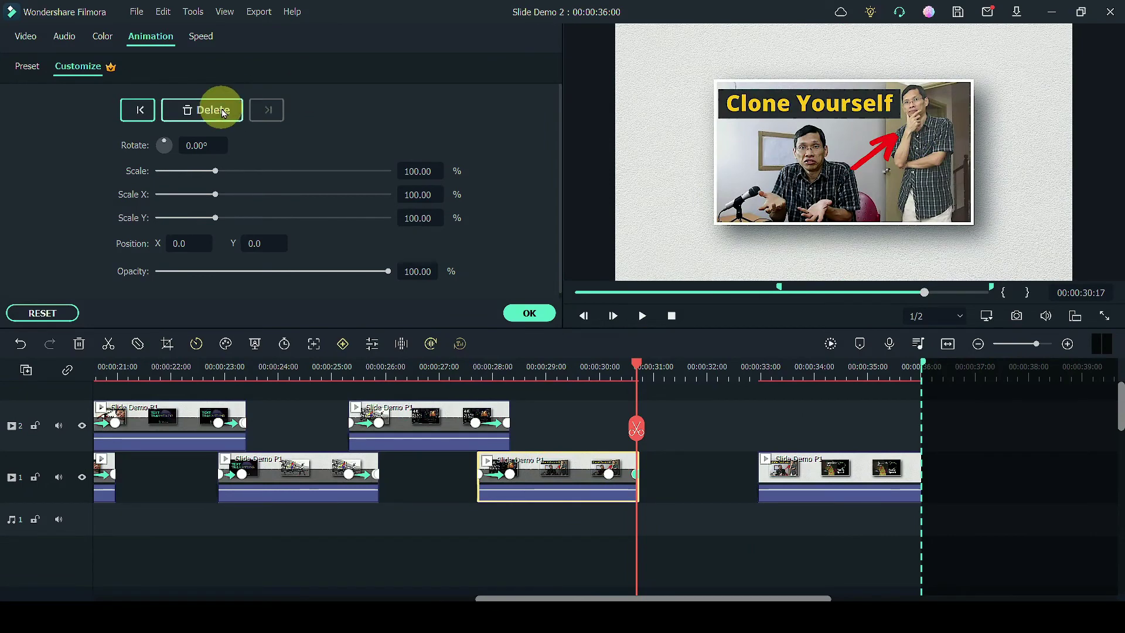
drag(181, 243, 141, 236)
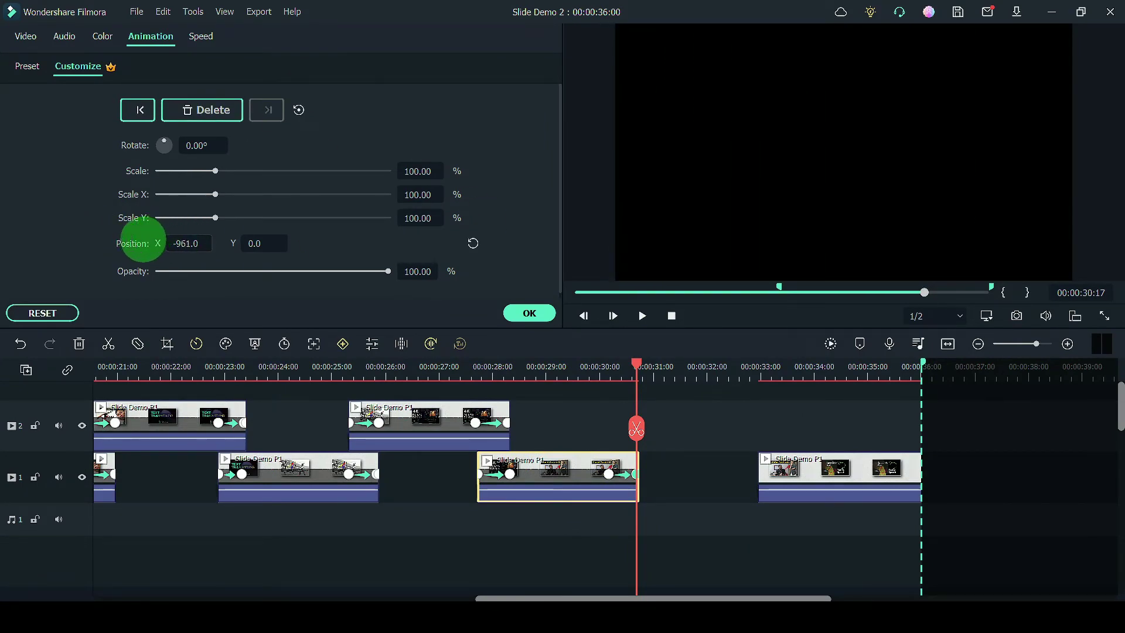
- Move the last Slide Demo P1 segment up to track 2, starting at the Clone Yourself segment's exit keyframe at 30:04
mouse_move(841, 459)
mouse_down()
mouse_move(678, 420)
mouse_move(721, 415)
mouse_up()
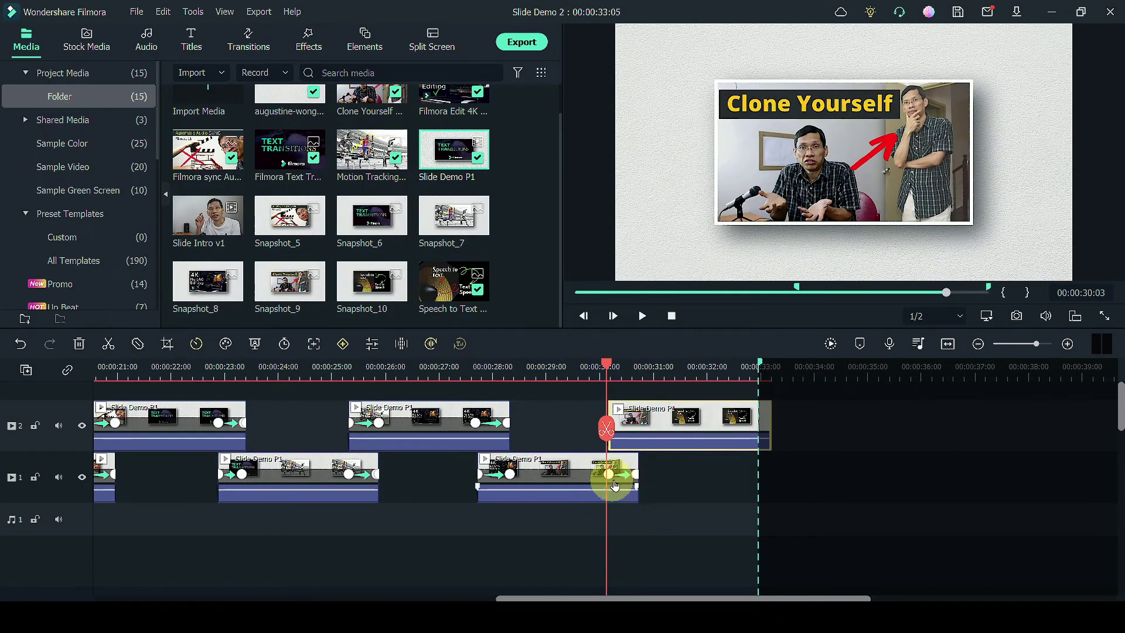
click(672, 426)
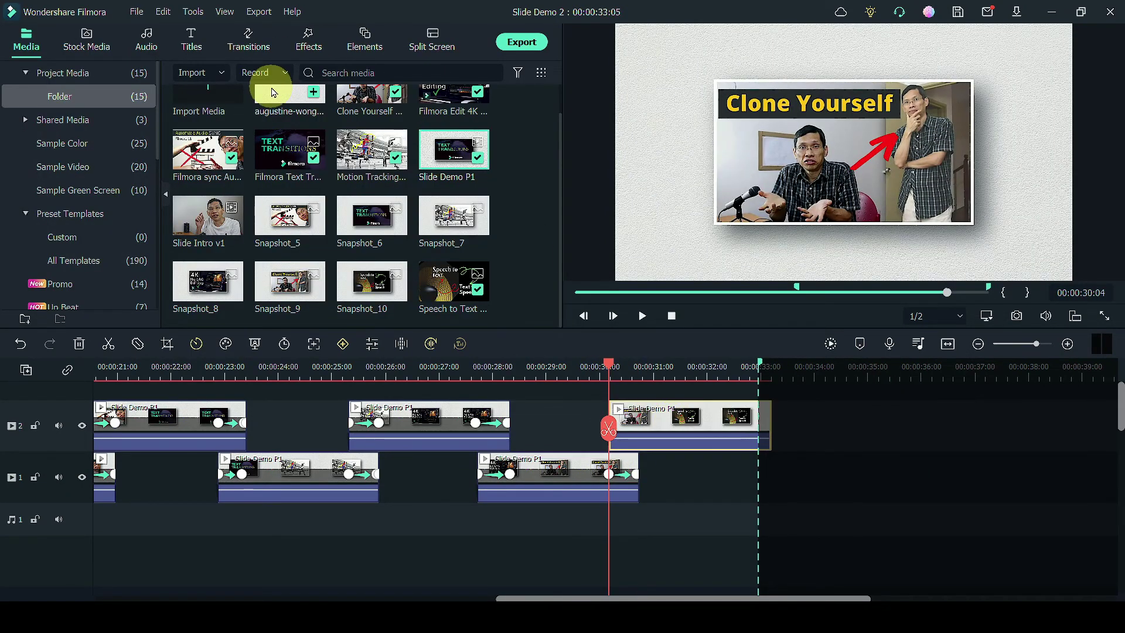
- Keyframe the last segment to slide in from off-screen left between 30:04 and 30:18, and hold its centred position until about 32:16
double_click(672, 426)
click(641, 369)
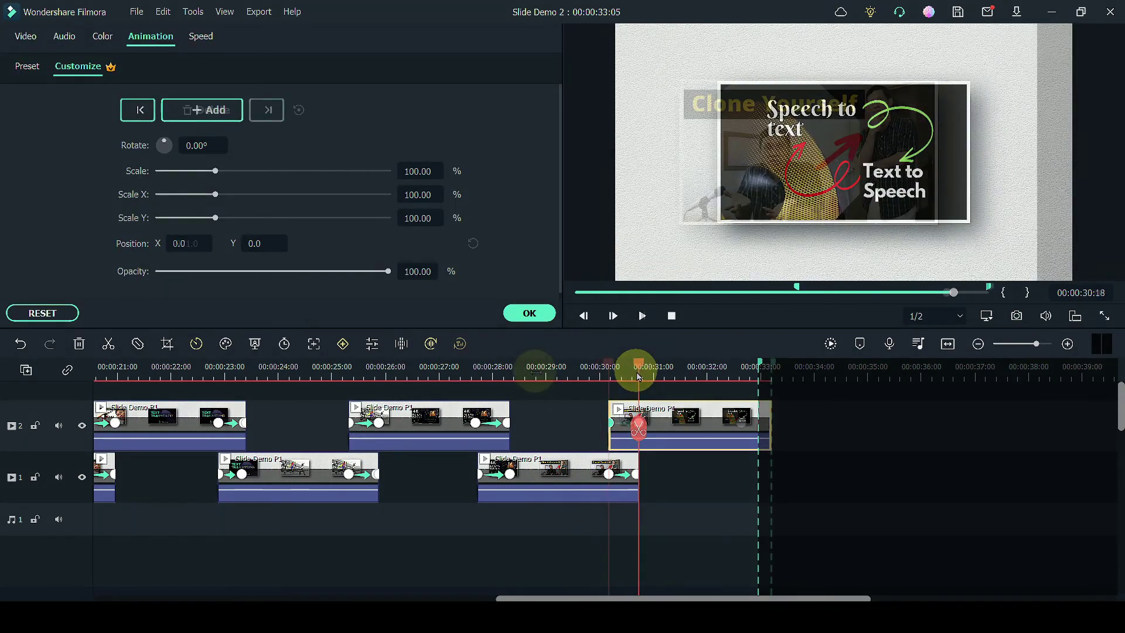
click(599, 369)
click(670, 414)
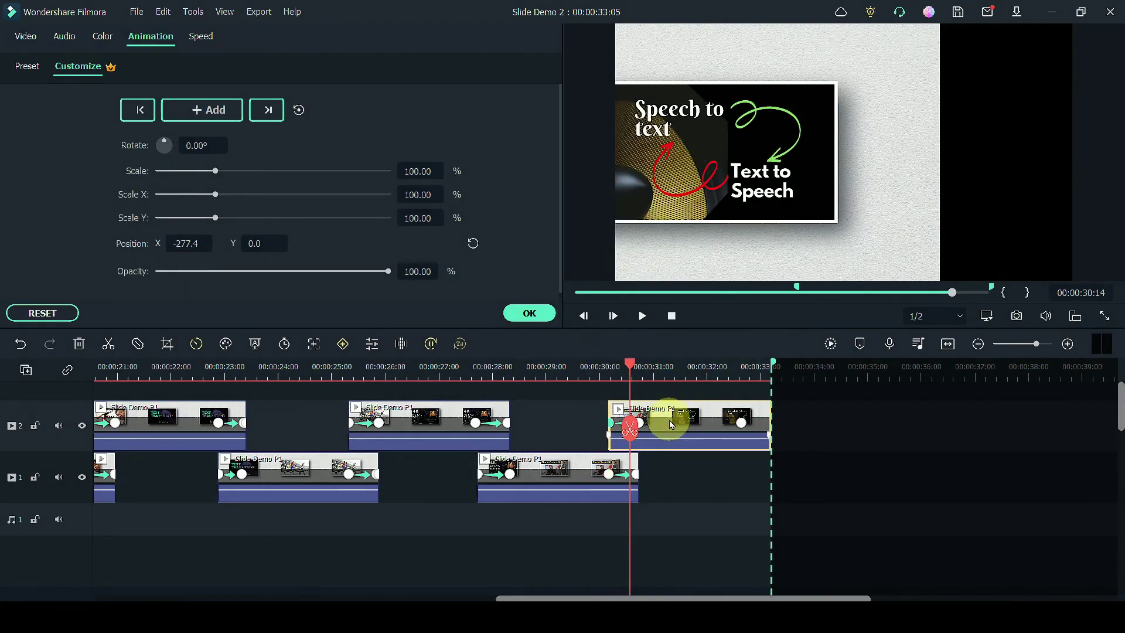
- Shift the last segment later on track 2 to start where the Clone Yourself segment ends, and play back the transition
drag(708, 421, 737, 422)
click(590, 372)
key(space)
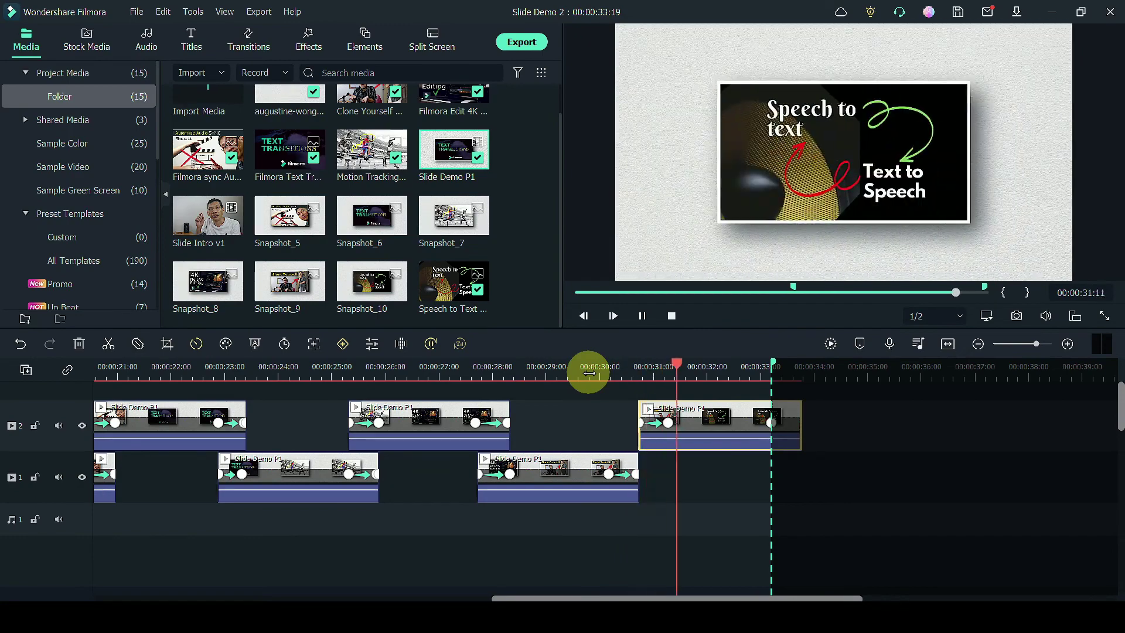
click(564, 378)
key(space)
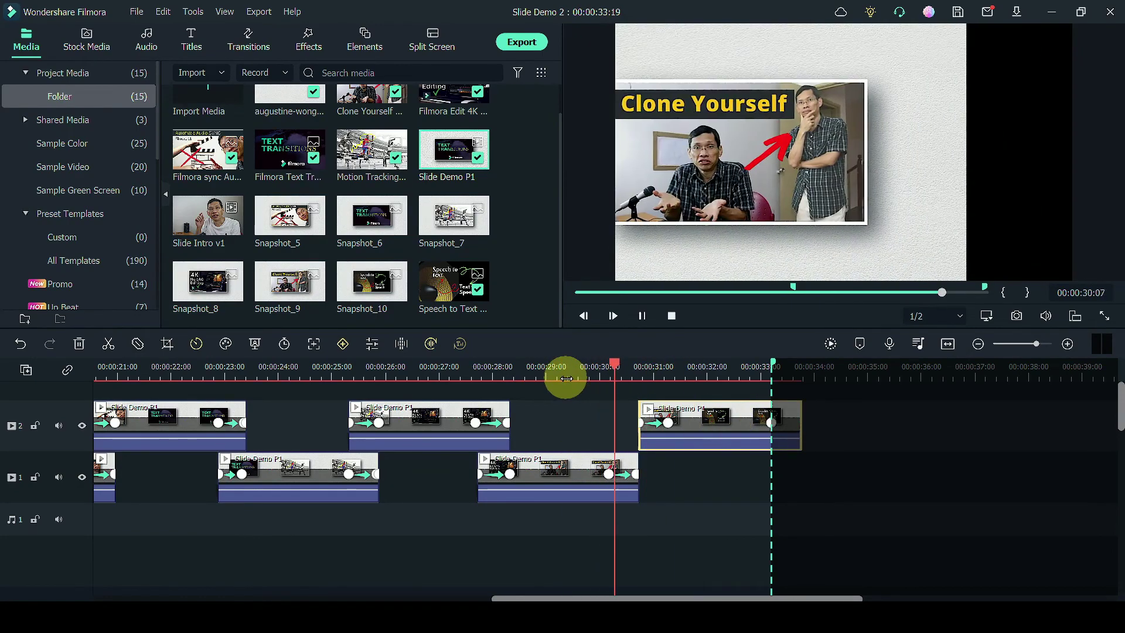
- Move the last segment's two slide-in keyframes slightly later, to about 30:21 and 31:11
click(686, 423)
key(Left)
key(Left)
key(Left)
key(Left)
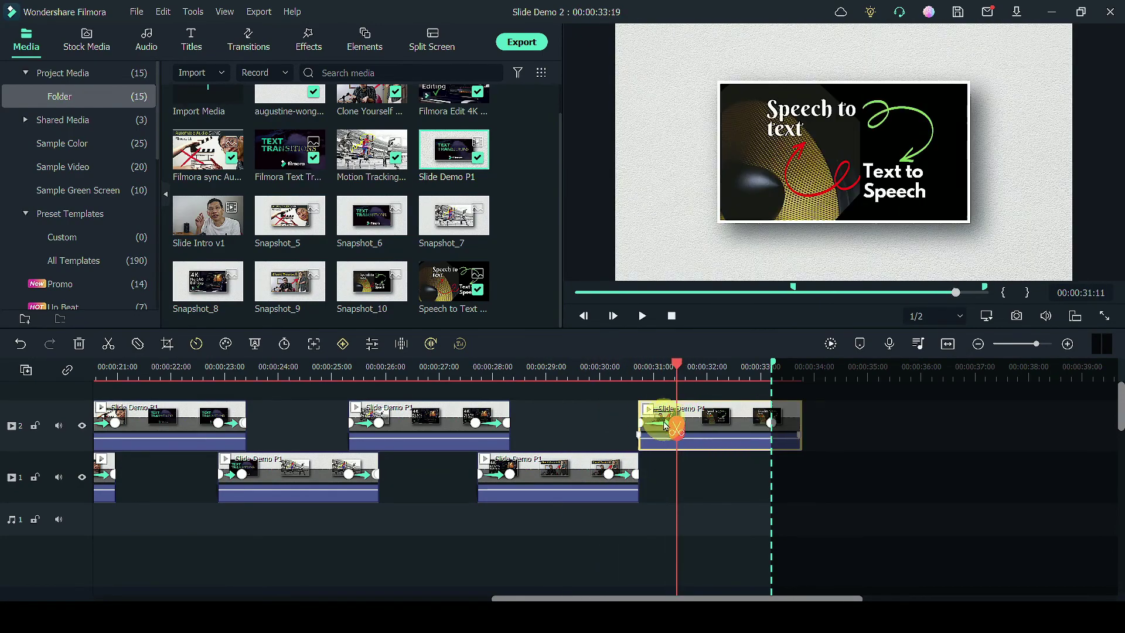
click(644, 421)
- Move the keyframe that starts the Clone Yourself segment's exit slightly earlier, to about 30:02, and play back the transition
click(605, 486)
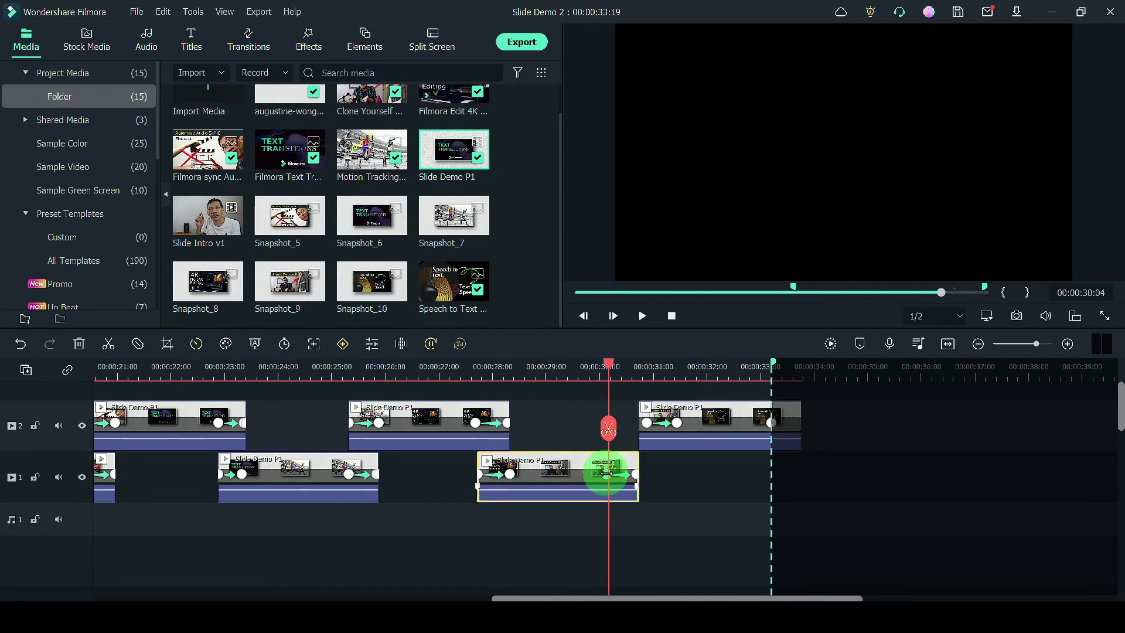
drag(600, 378, 584, 378)
key(space)
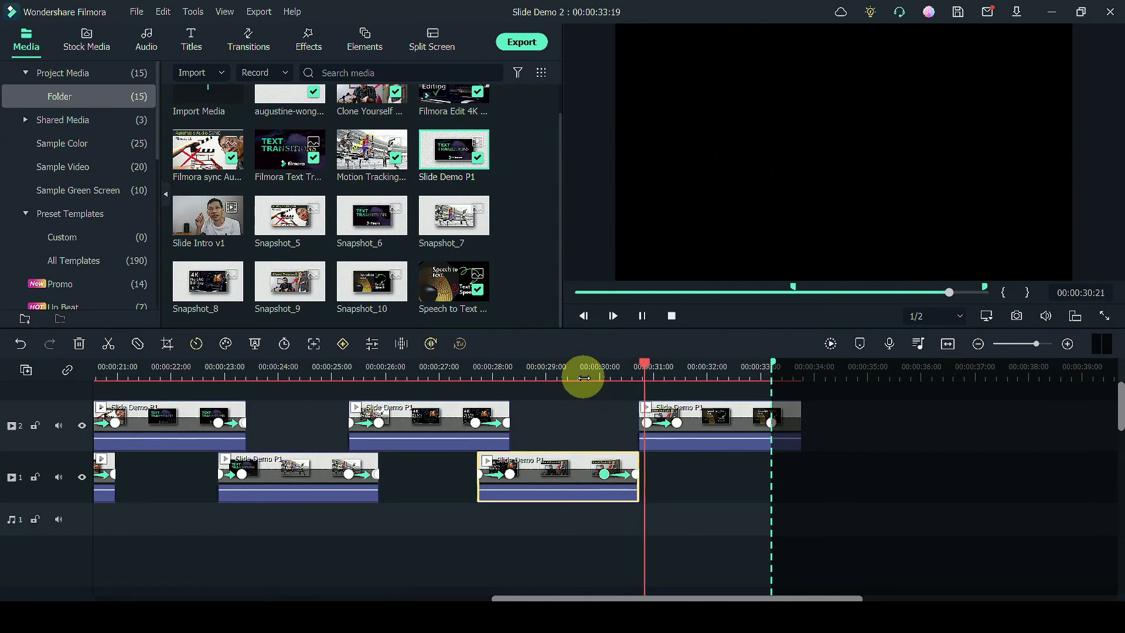
key(space)
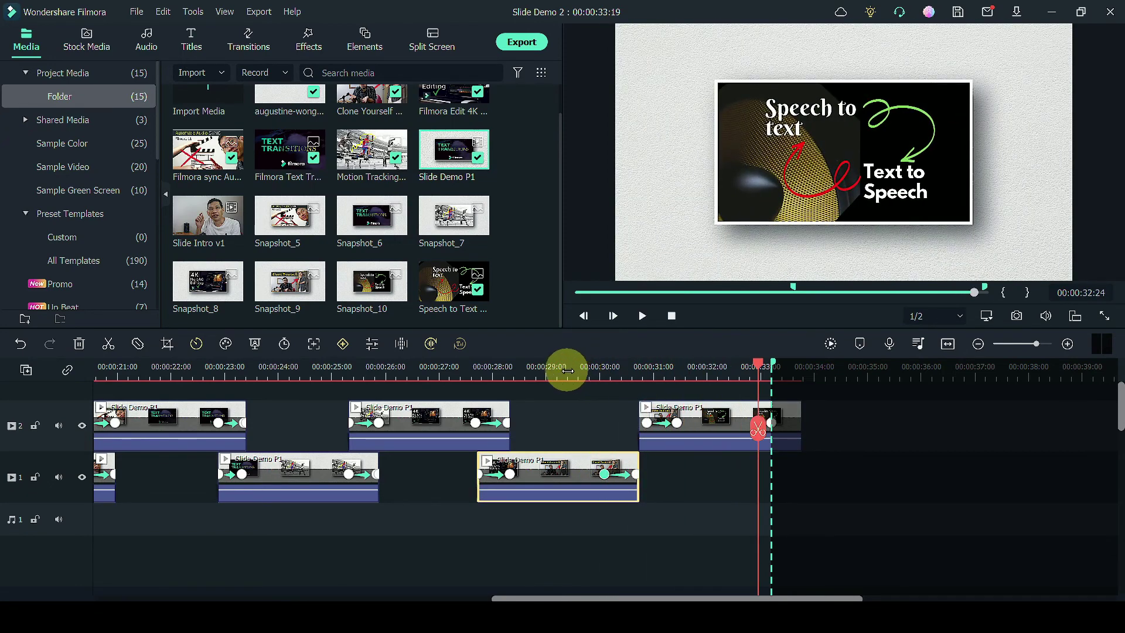